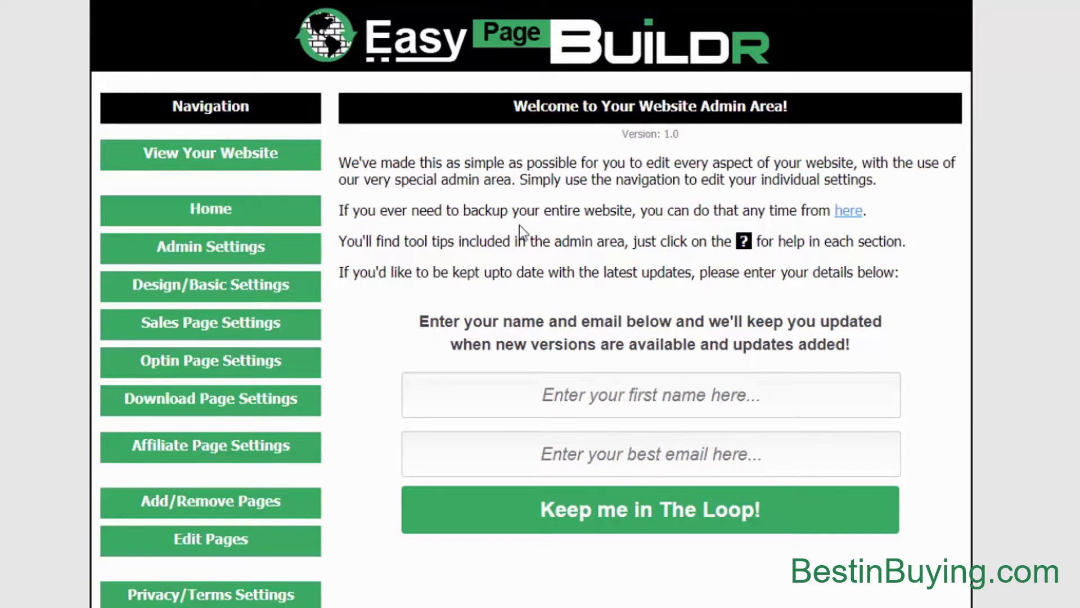
# Examine the Admin Settings and the Design/Basic Settings options, including the page width units, footer content and ClickBank ID.
pyautogui.click(243, 255)
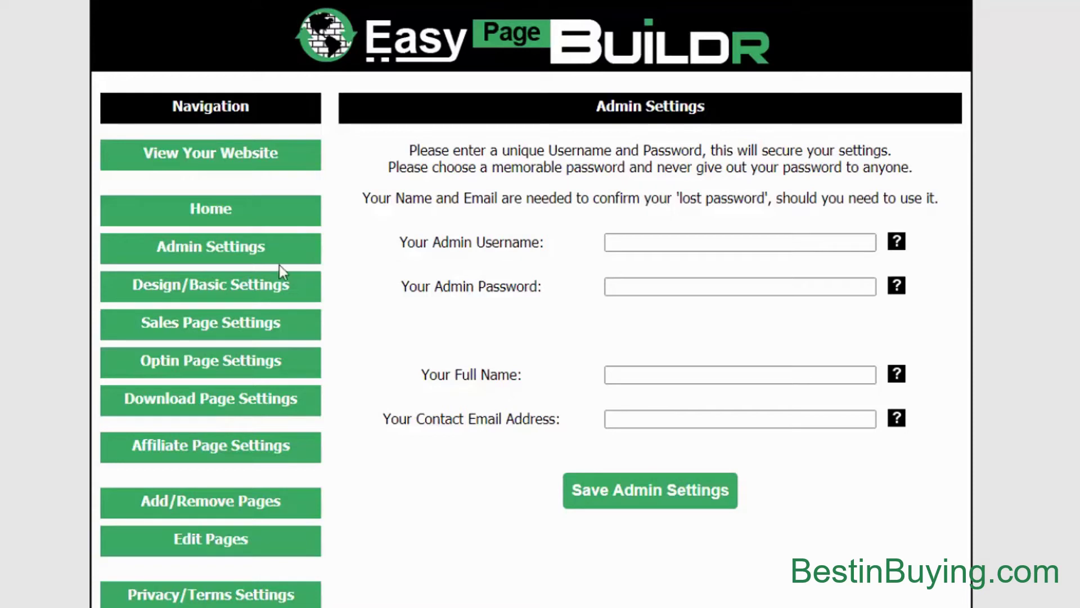
pyautogui.click(210, 288)
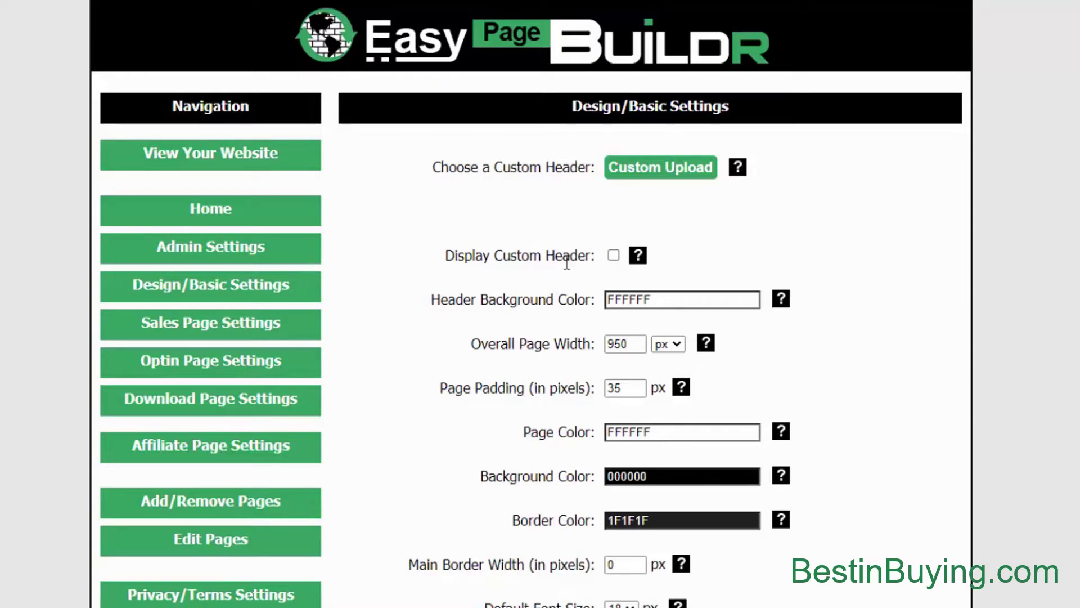
pyautogui.scroll(-3, 524, 320)
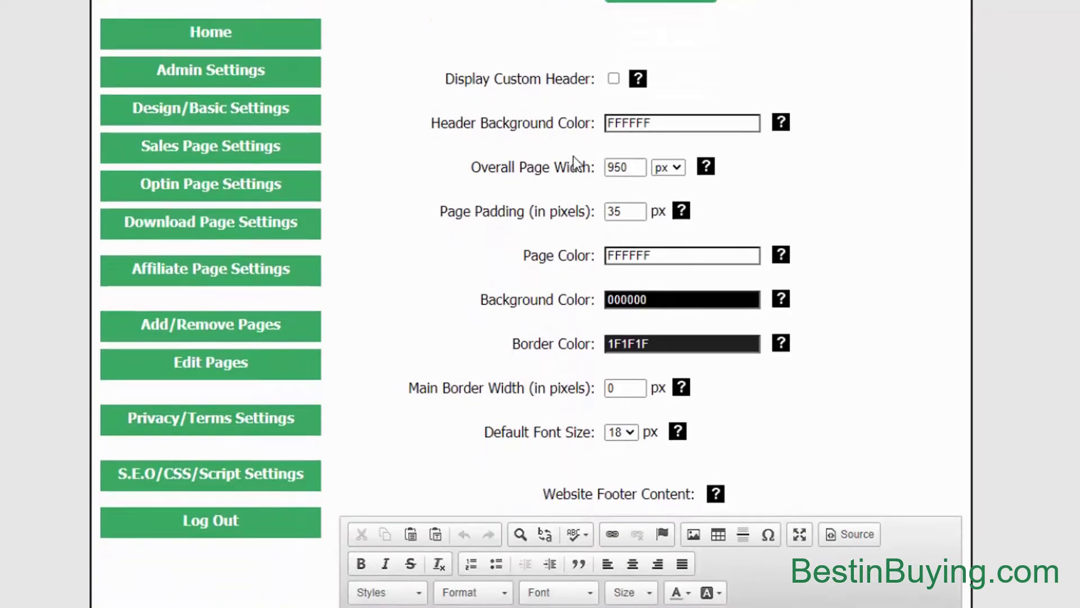
pyautogui.click(678, 166)
pyautogui.click(678, 167)
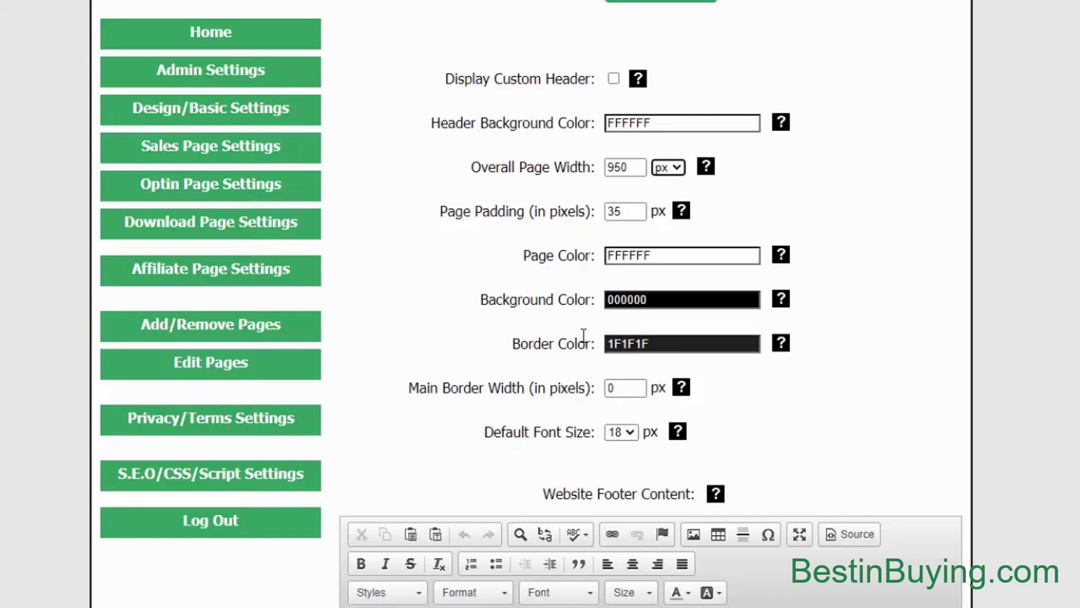
pyautogui.scroll(-3, 779, 428)
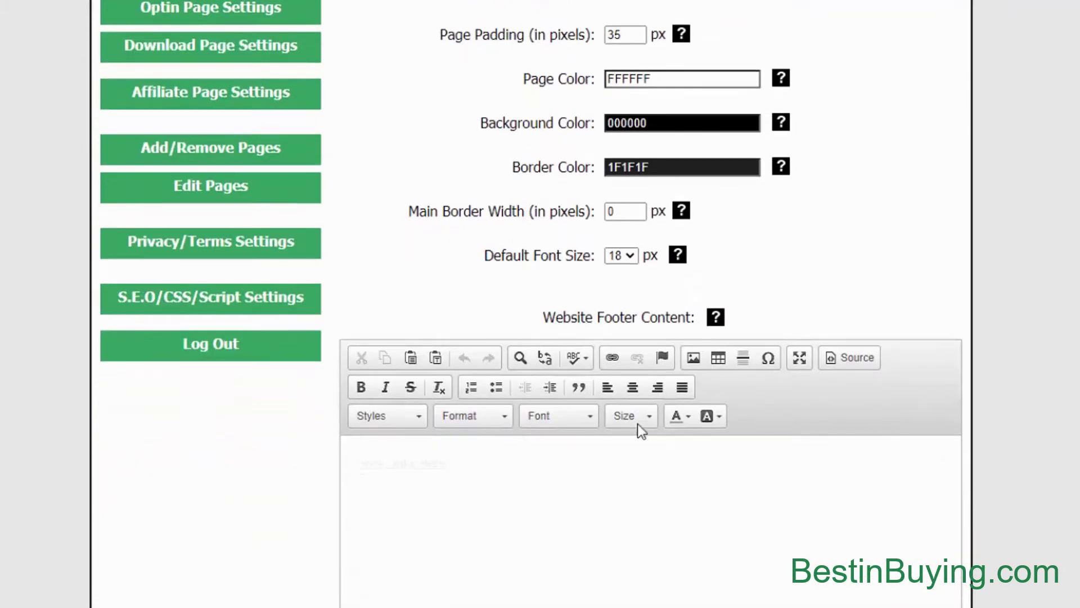
pyautogui.scroll(-2, 641, 461)
pyautogui.scroll(-3, 617, 414)
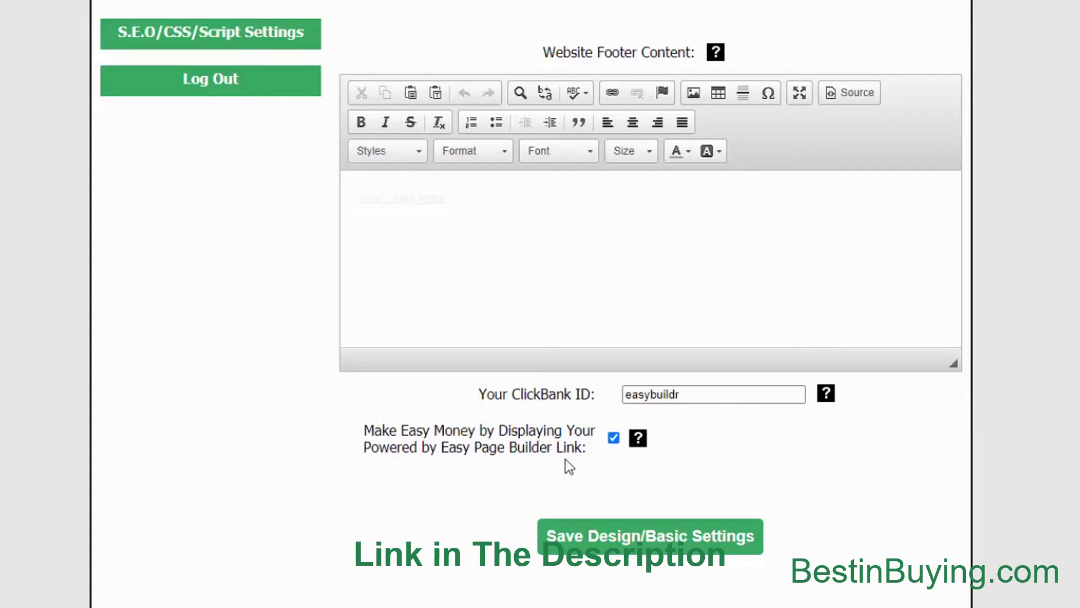
pyautogui.scroll(10, 967, 437)
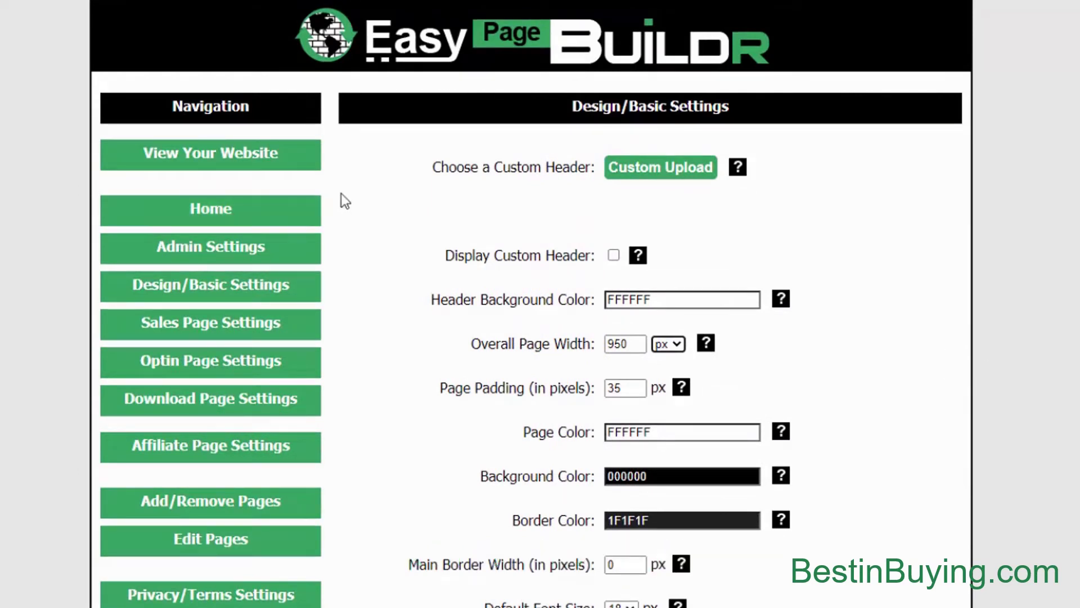
# View the live website and look through the sales page from its headline to the order section.
pyautogui.click(252, 162)
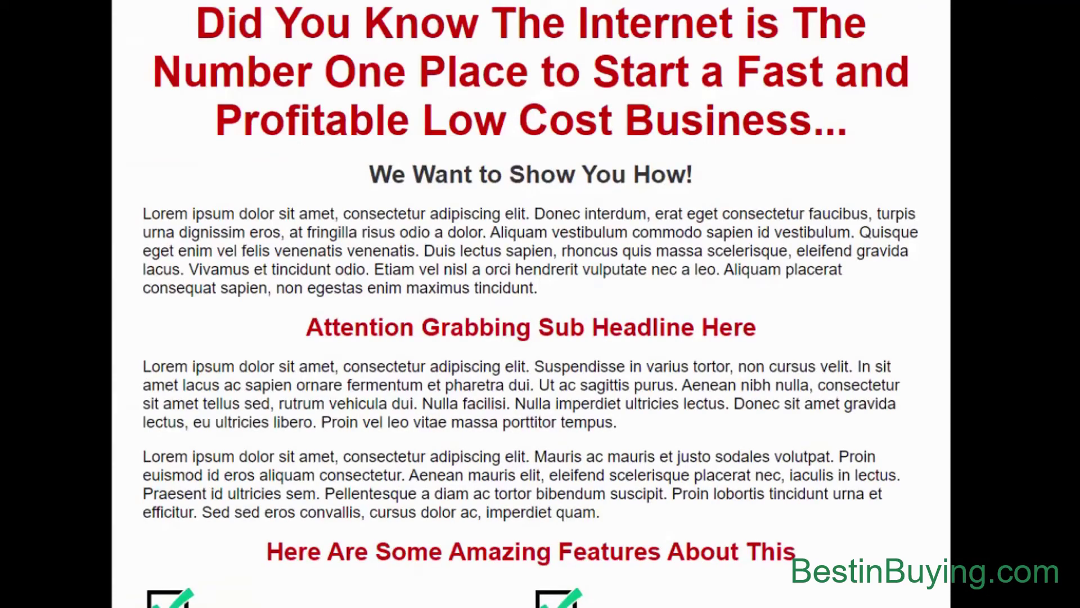
pyautogui.scroll(-12, 528, 304)
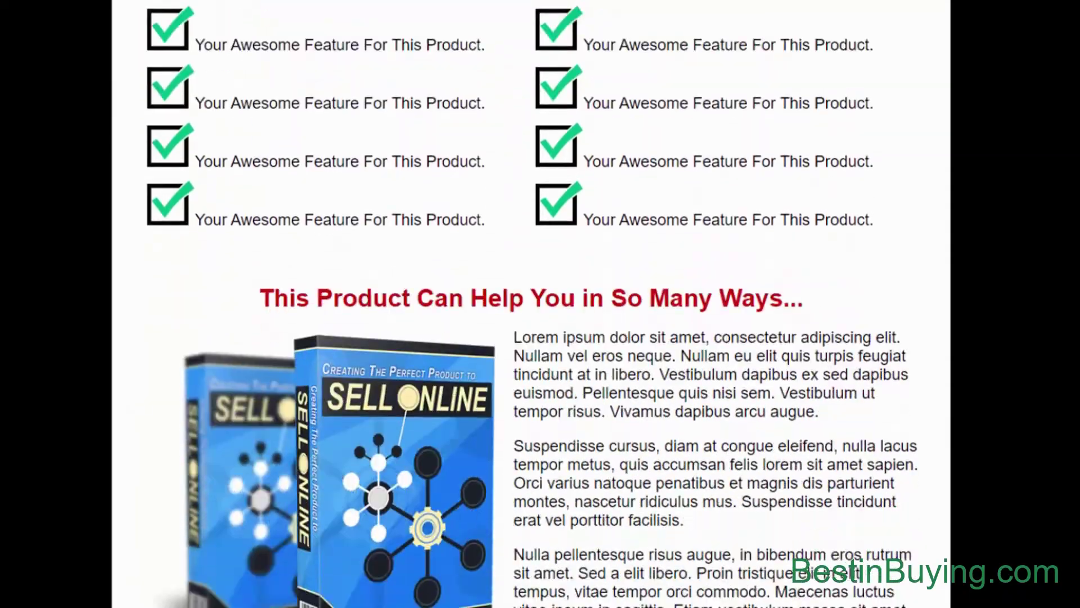
pyautogui.scroll(-17, 528, 304)
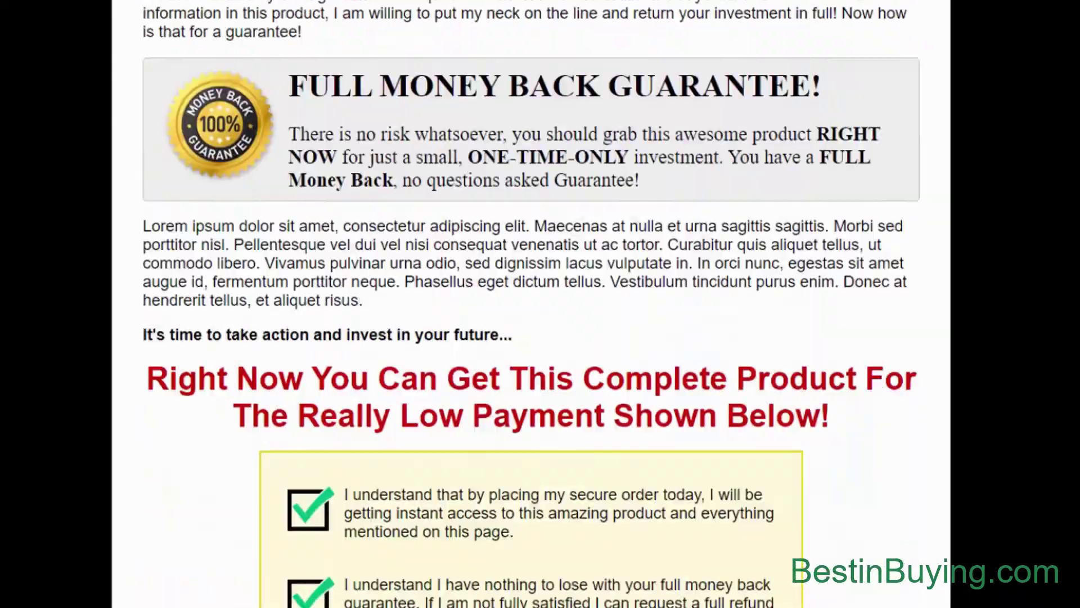
pyautogui.scroll(-4, 528, 304)
pyautogui.scroll(20, 529, 304)
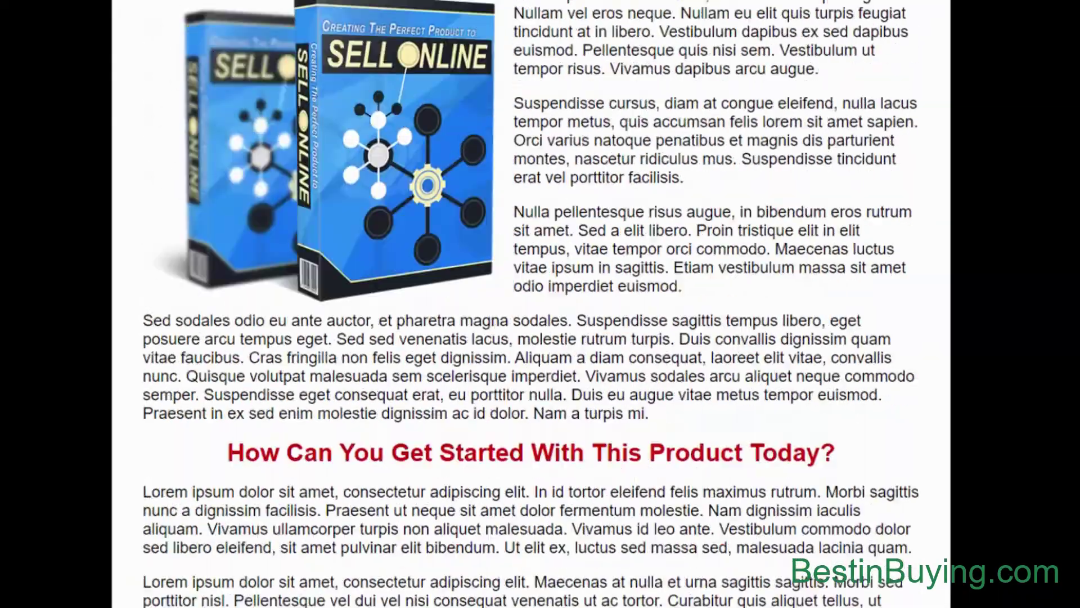
pyautogui.scroll(12, 529, 304)
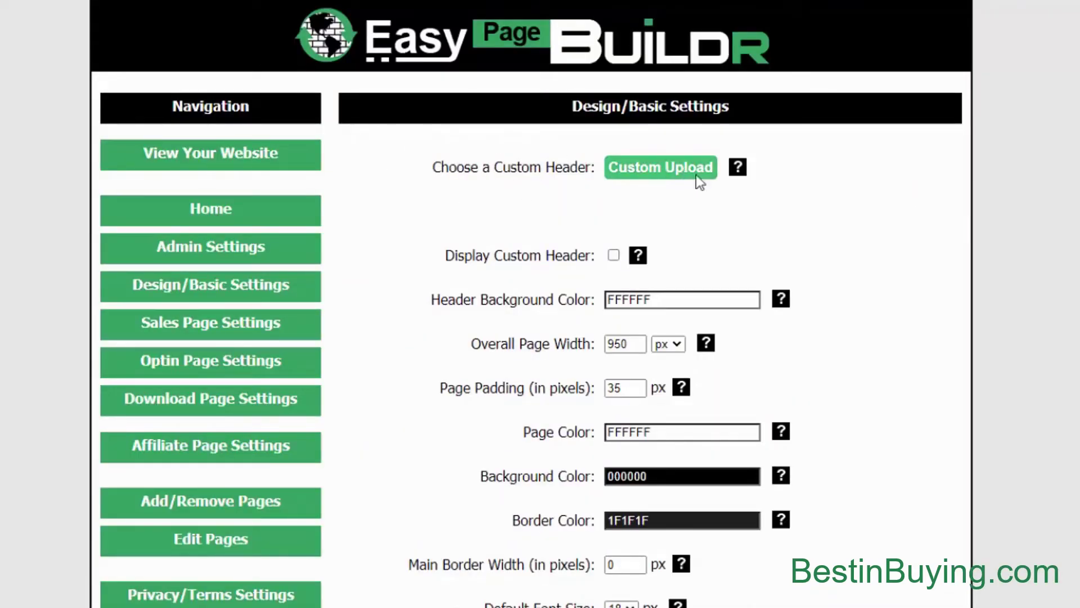
# Upload Easy-Page-Buildr-Header as the custom header with its display enabled, save the design settings, and check the live page.
pyautogui.click(653, 167)
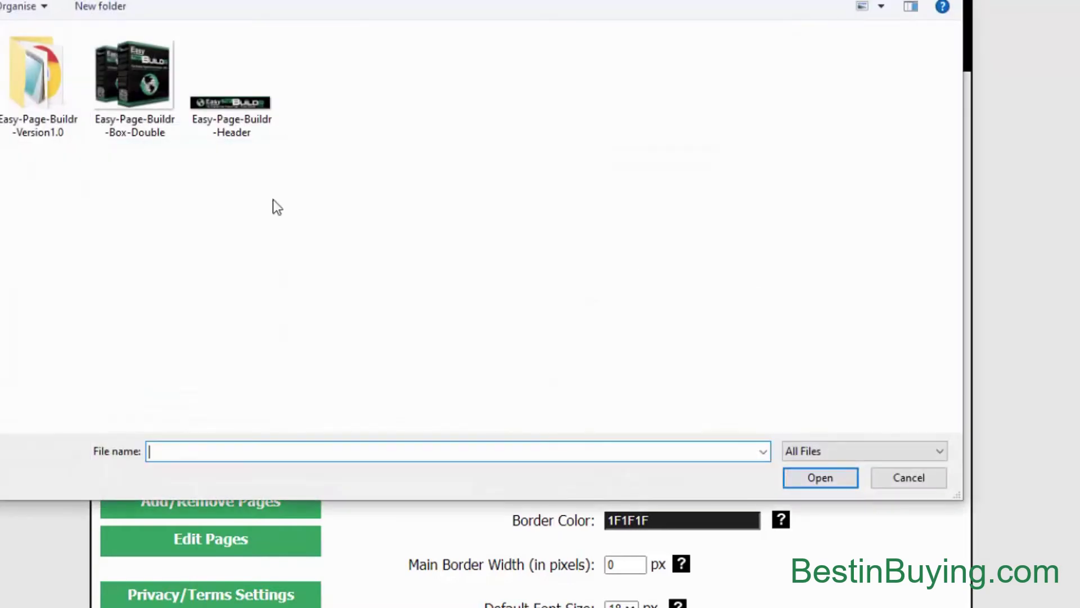
pyautogui.click(237, 103)
pyautogui.click(819, 477)
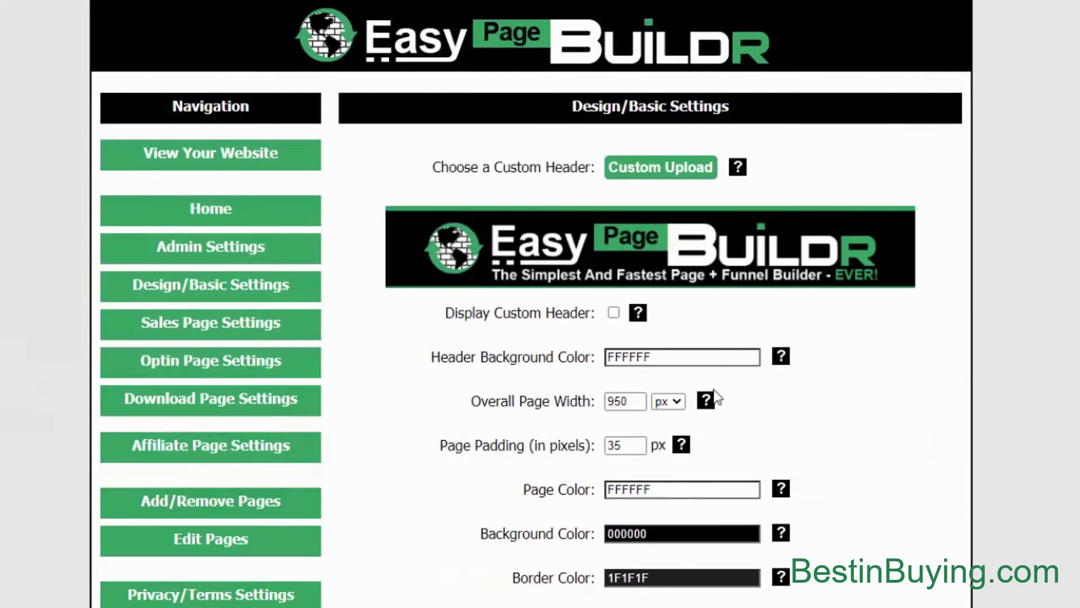
pyautogui.click(613, 312)
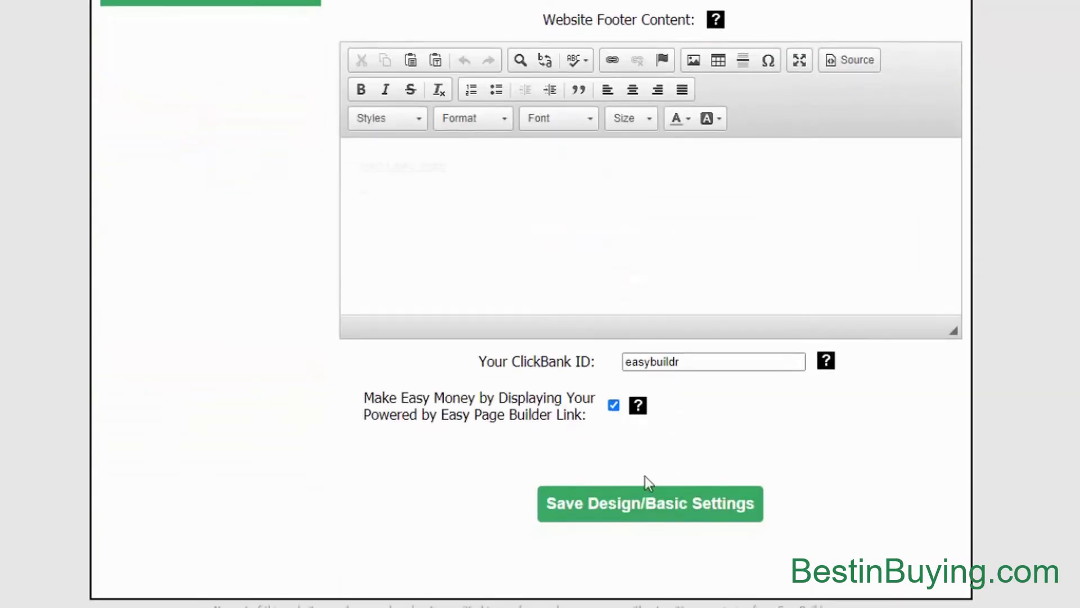
pyautogui.click(625, 506)
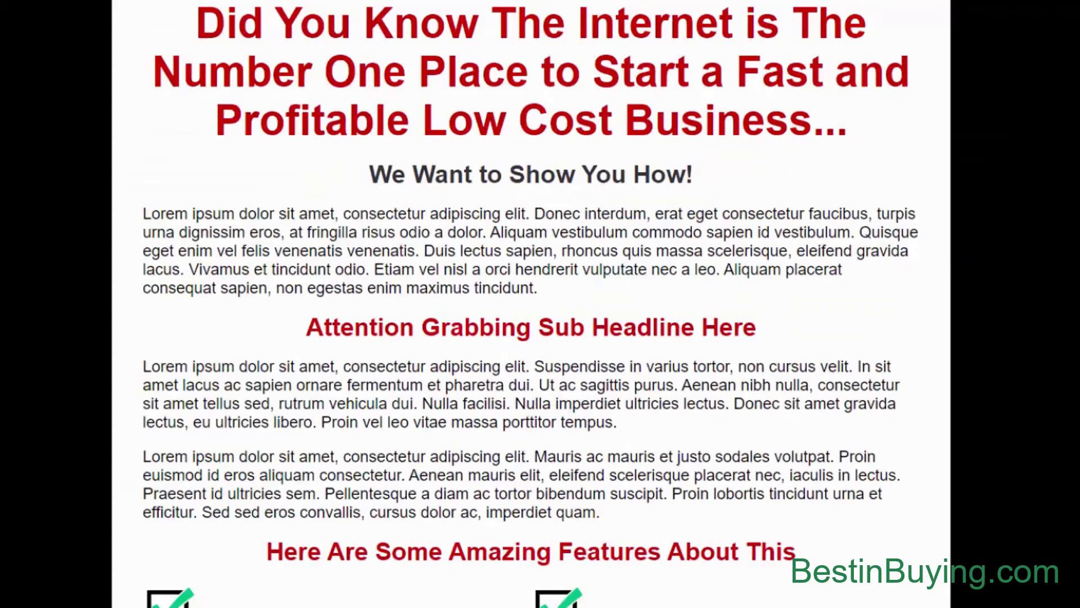
pyautogui.scroll(2, 34, 1)
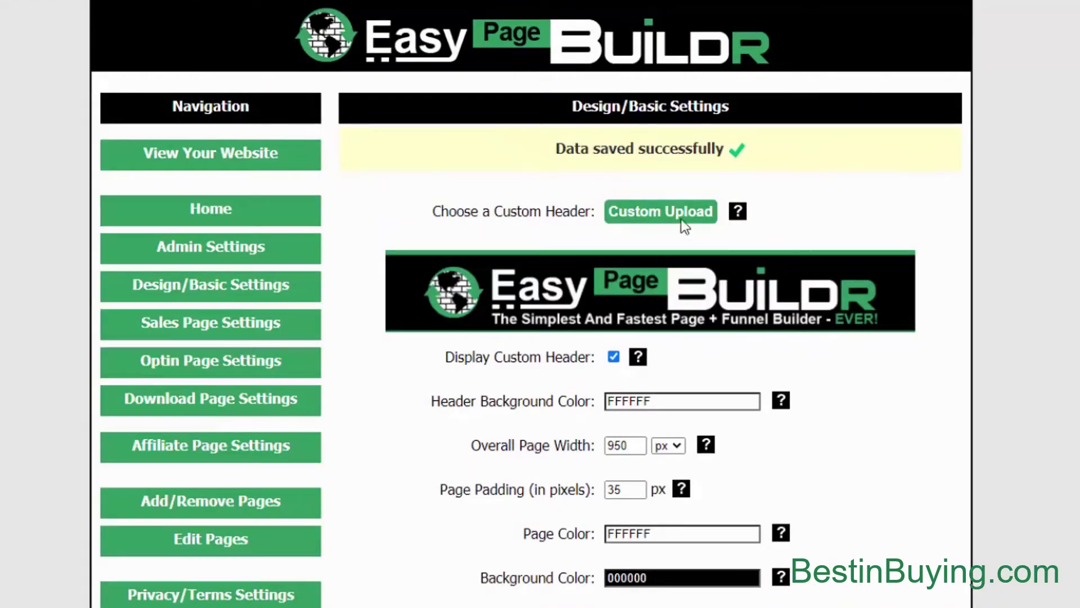
# Set the website's background color to blue 3042FF and save the Design/Basic Settings.
pyautogui.scroll(-3, 710, 287)
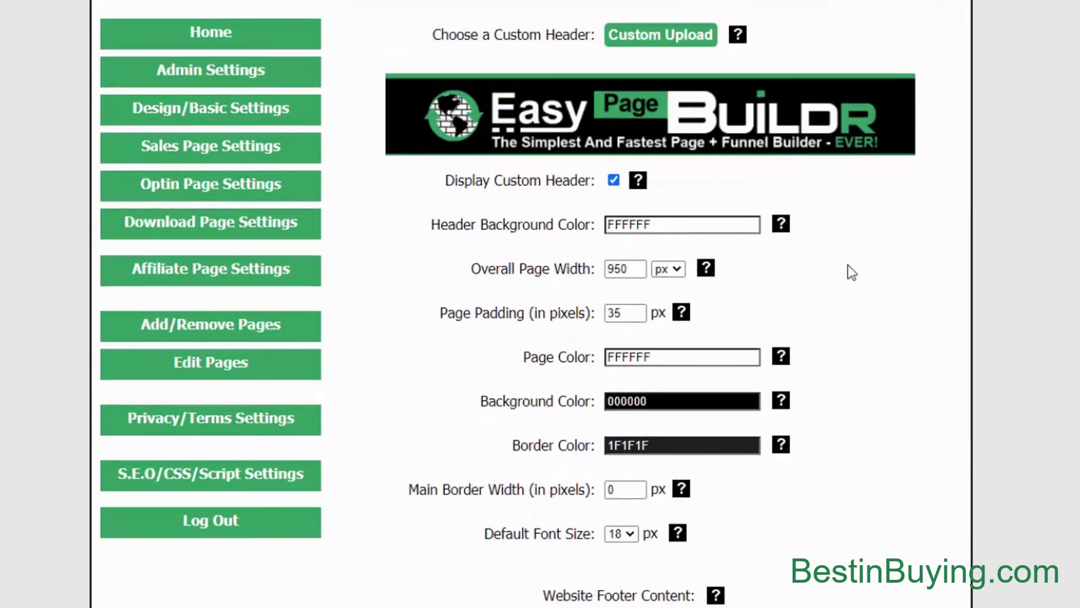
pyautogui.scroll(-3, 849, 273)
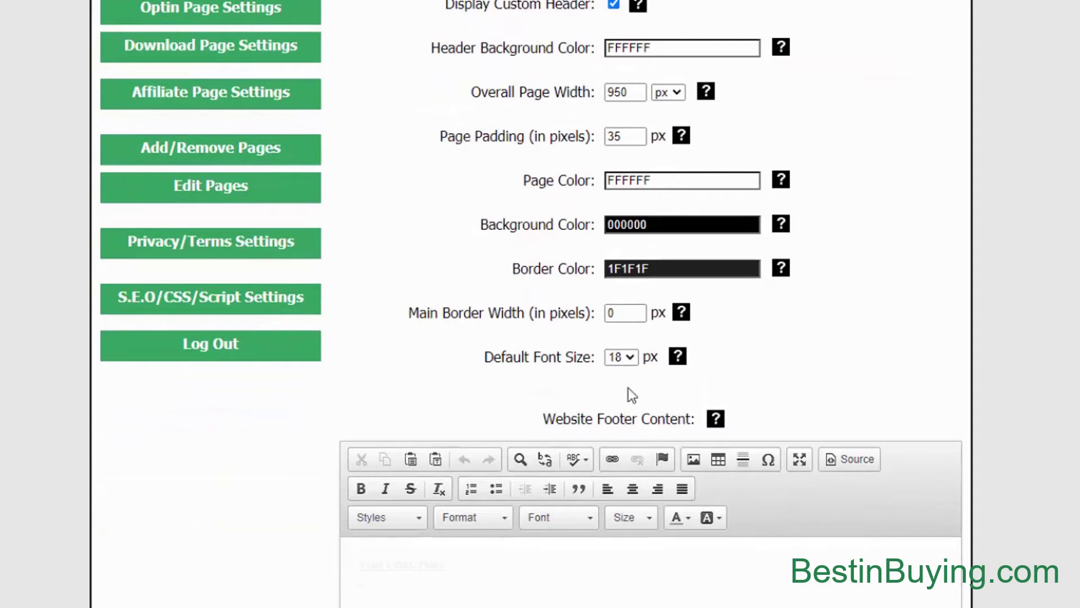
pyautogui.click(679, 235)
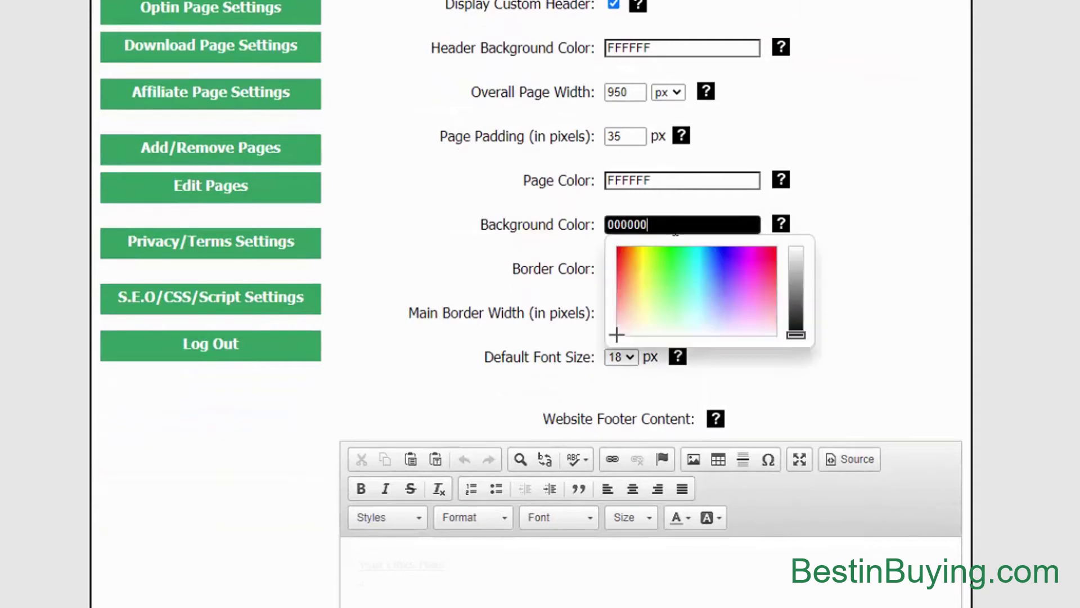
pyautogui.click(720, 260)
pyautogui.click(719, 261)
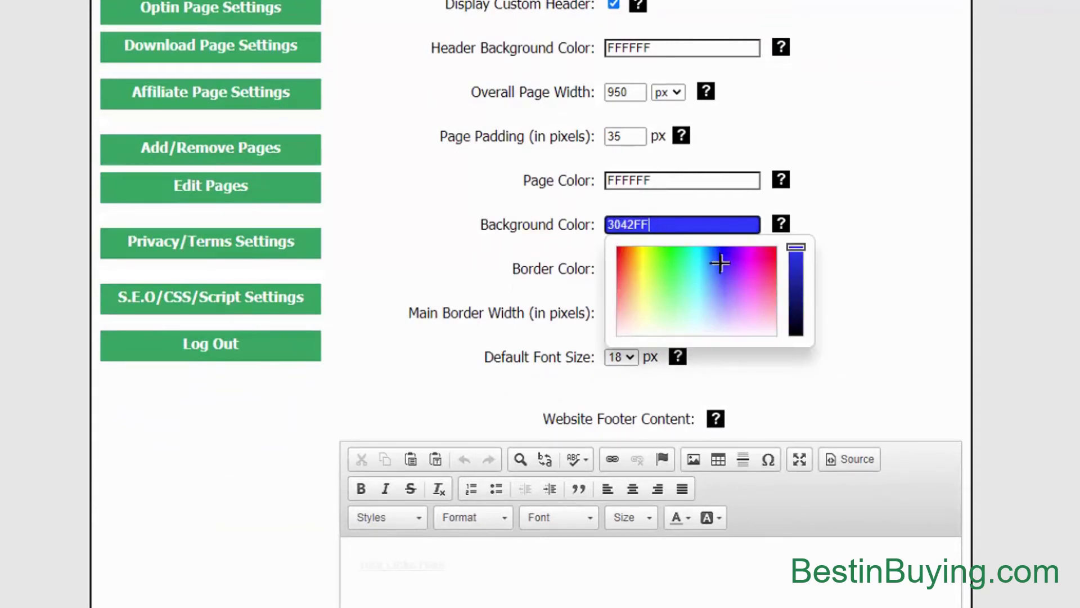
pyautogui.click(975, 364)
pyautogui.scroll(-3, 1020, 386)
pyautogui.scroll(-4, 1021, 387)
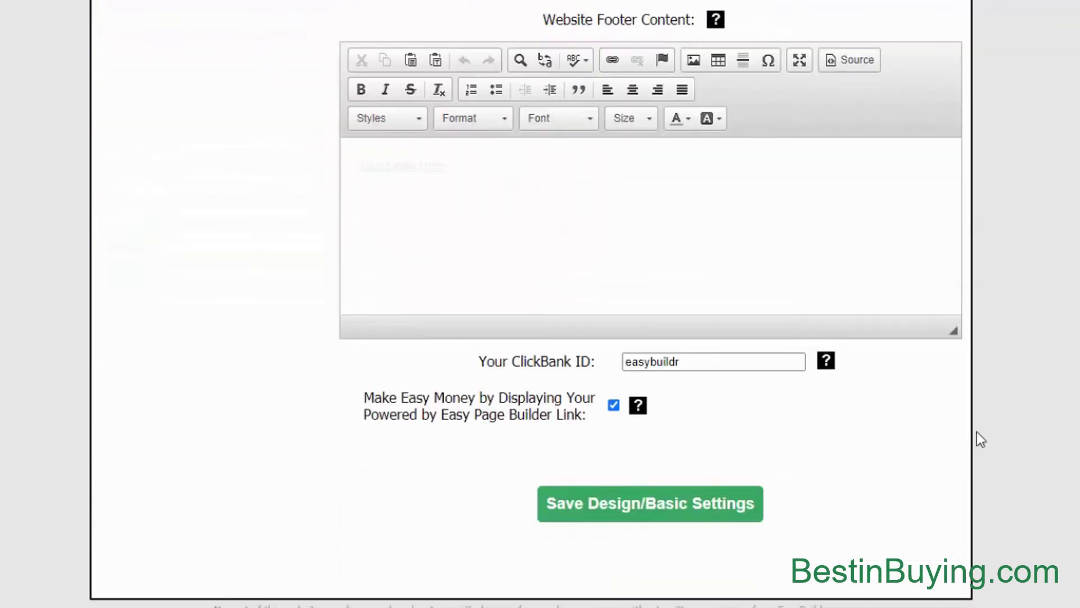
pyautogui.click(632, 511)
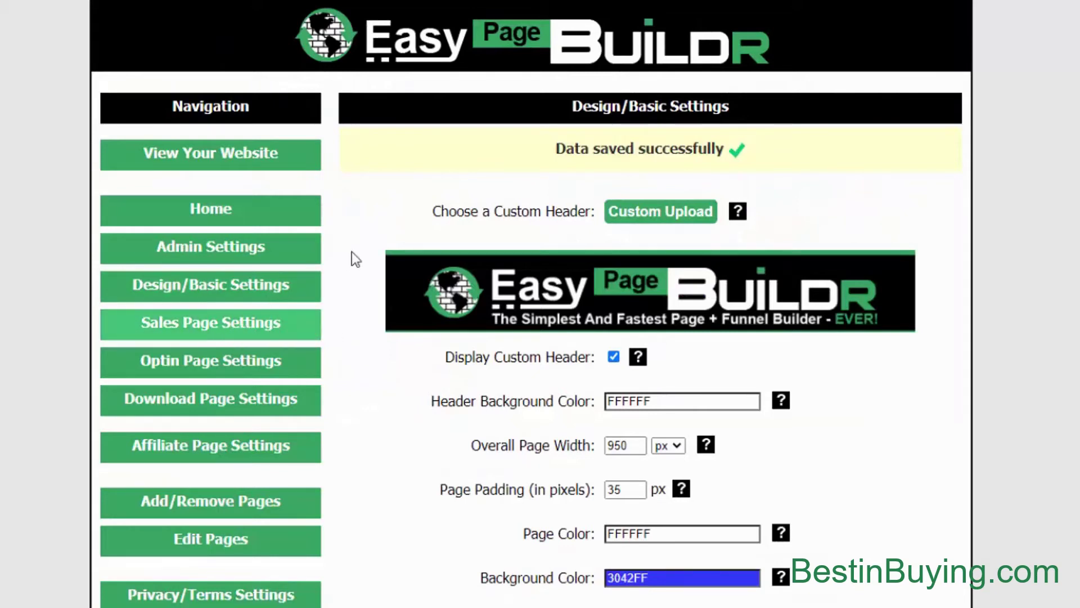
# In the Sales Page Settings, delete "Did You Know" from the main headline of the content above the buy button.
pyautogui.click(228, 328)
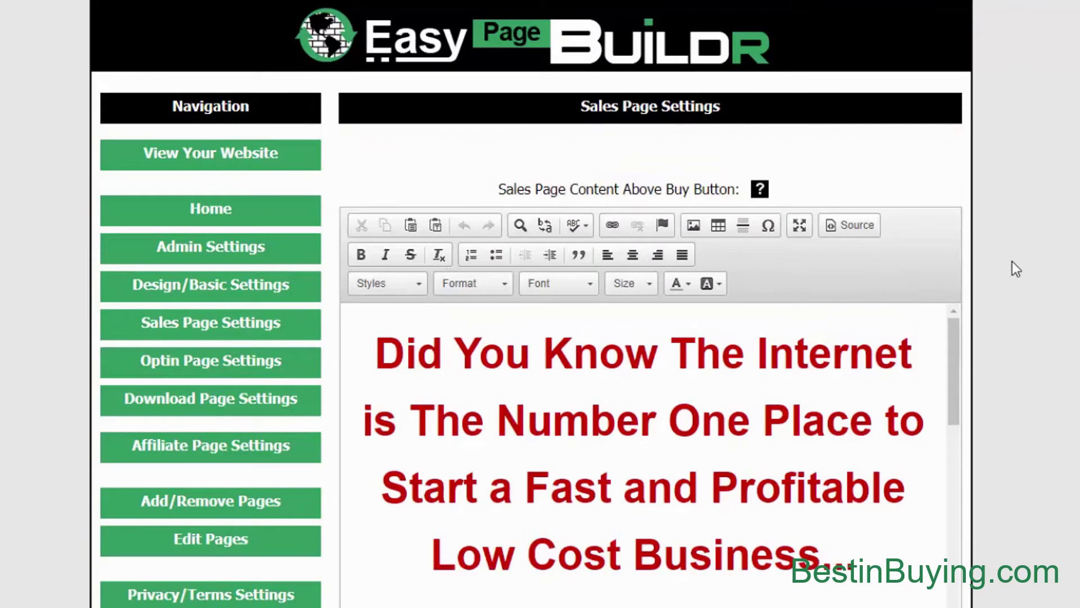
pyautogui.scroll(-5, 939, 261)
pyautogui.scroll(3, 820, 270)
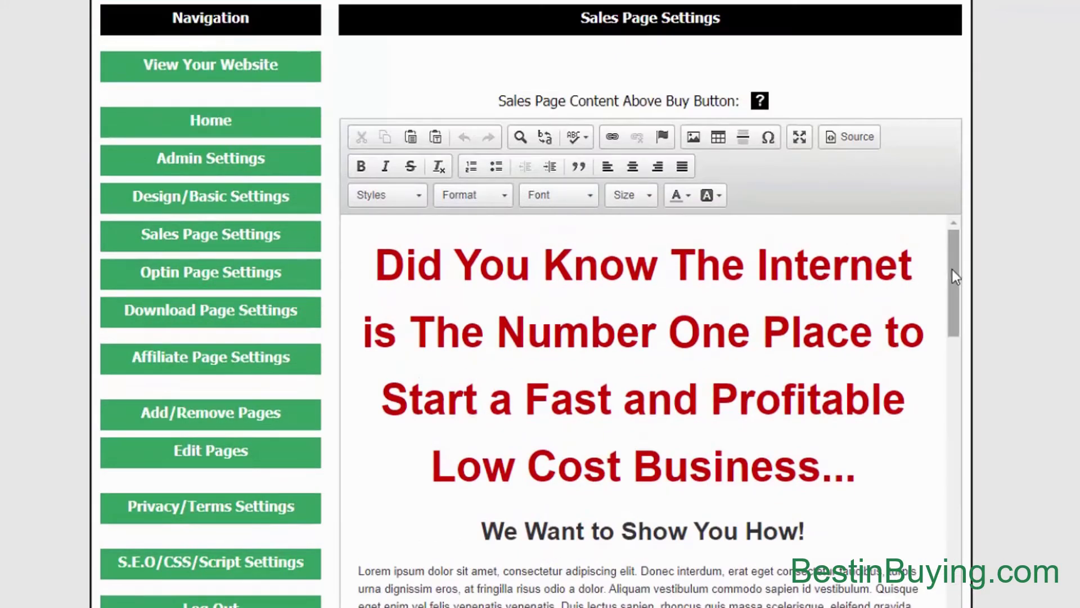
pyautogui.moveTo(953, 265)
pyautogui.mouseDown()
pyautogui.moveTo(958, 319)
pyautogui.moveTo(954, 268)
pyautogui.mouseUp()
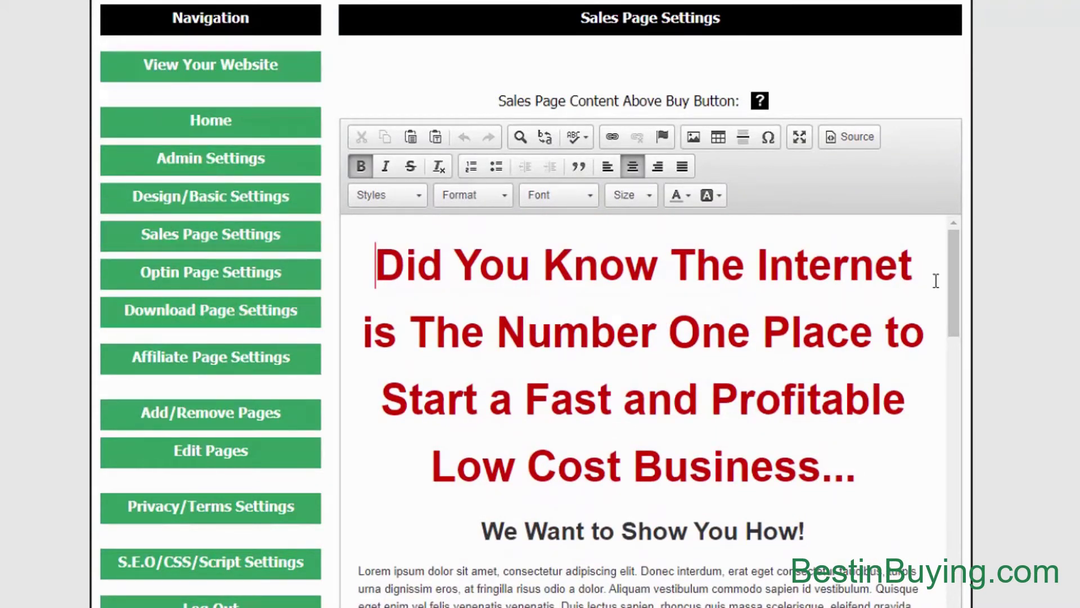
pyautogui.moveTo(952, 269)
pyautogui.mouseDown()
pyautogui.moveTo(953, 280)
pyautogui.moveTo(958, 249)
pyautogui.mouseUp()
pyautogui.moveTo(954, 273); pyautogui.dragTo(1013, 250)
pyautogui.moveTo(672, 263); pyautogui.dragTo(360, 259)
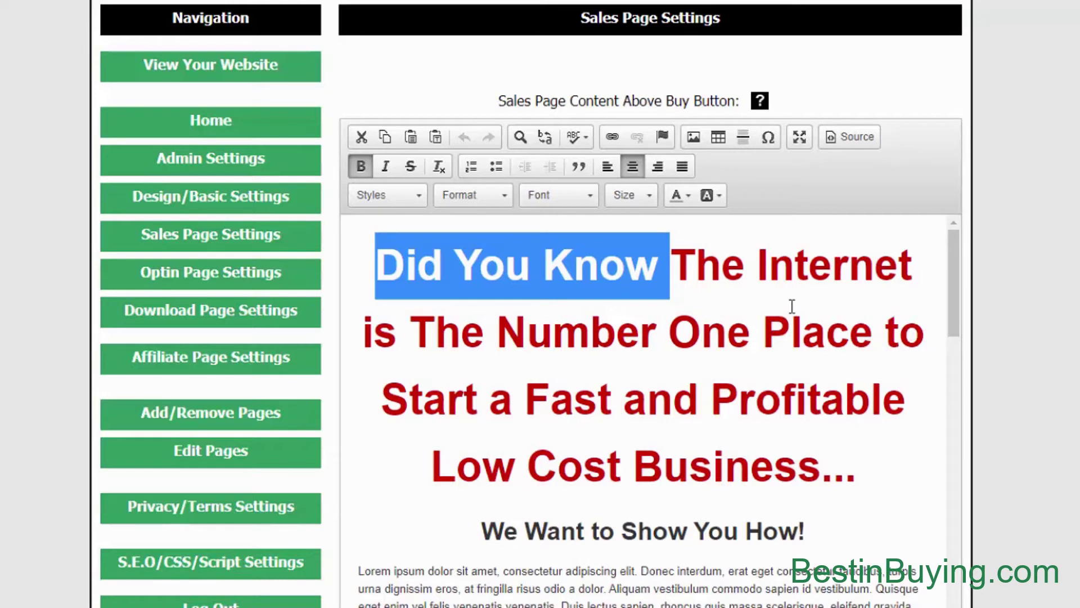
pyautogui.click(670, 264)
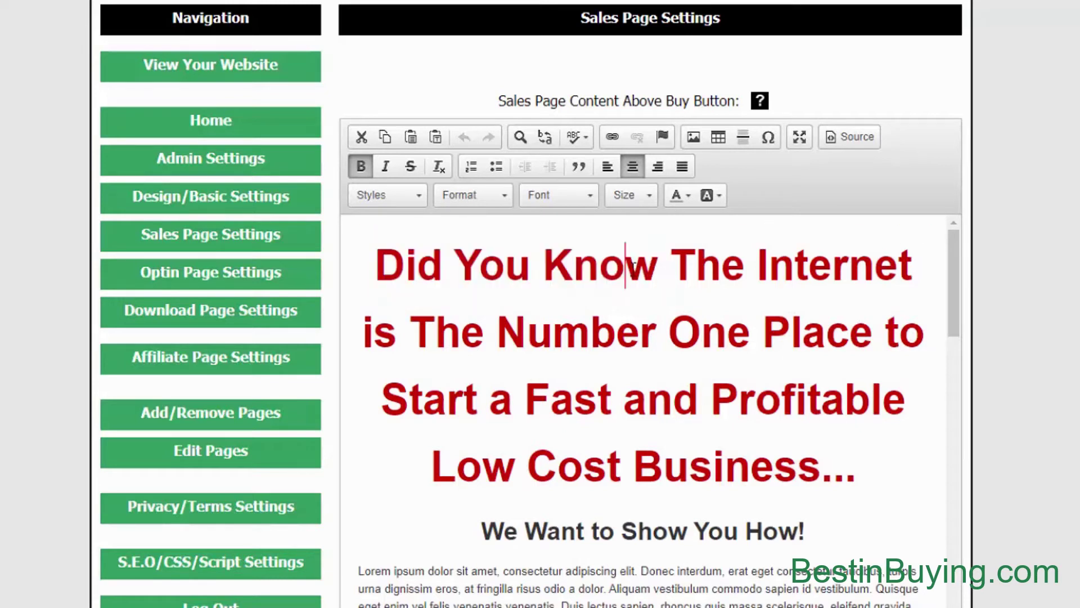
pyautogui.moveTo(669, 265); pyautogui.dragTo(385, 263)
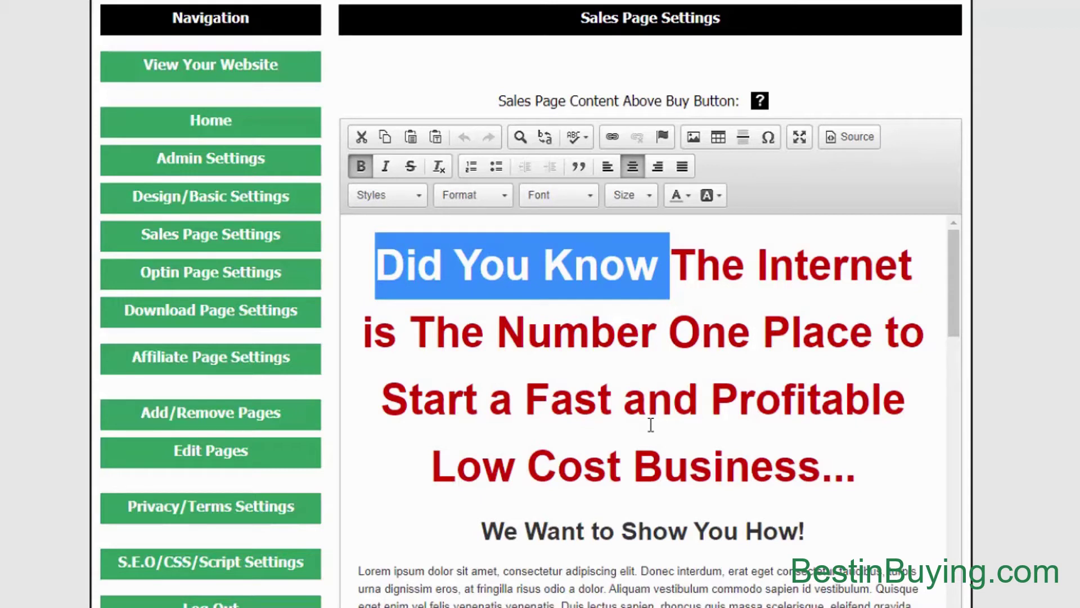
pyautogui.press('Delete')
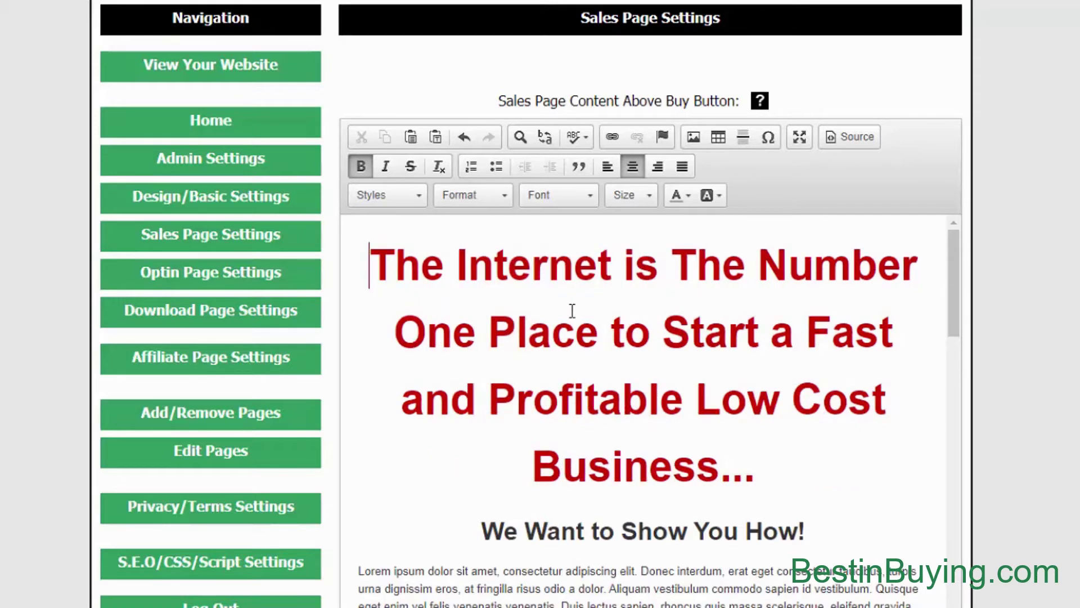
# Extend the "We Want to Show You How" subheadline with "To Do This" before the exclamation mark.
pyautogui.scroll(-3, 687, 441)
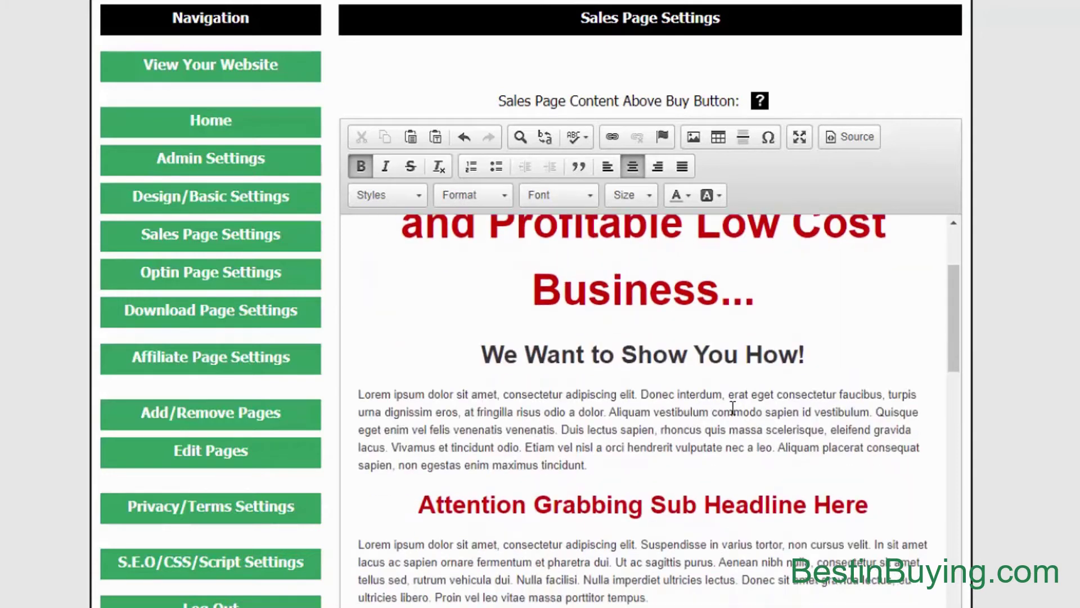
pyautogui.click(799, 355)
pyautogui.write('To Do ')
pyautogui.write('This')
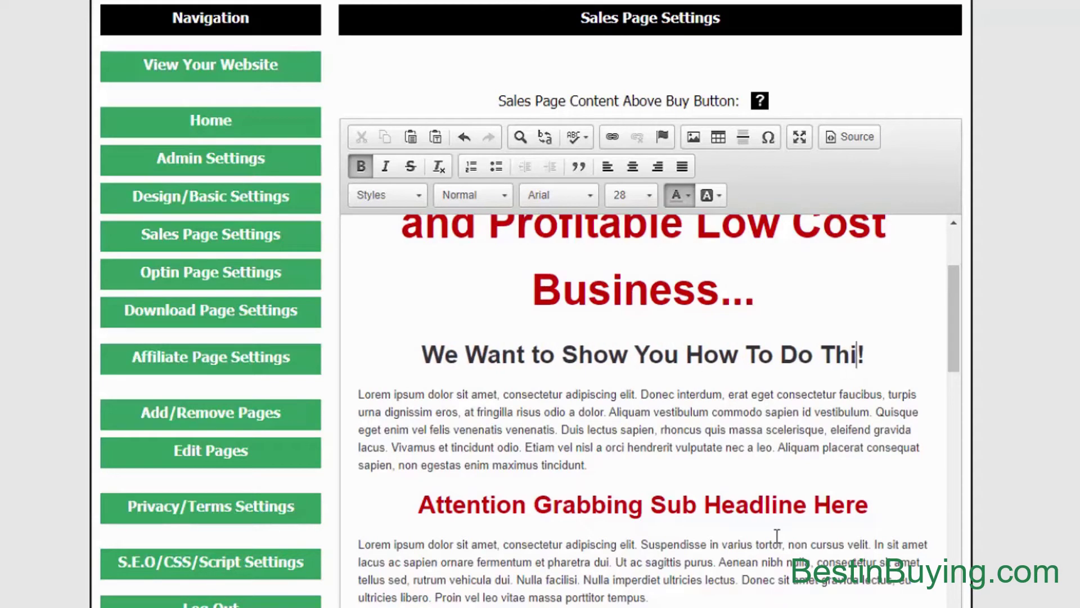
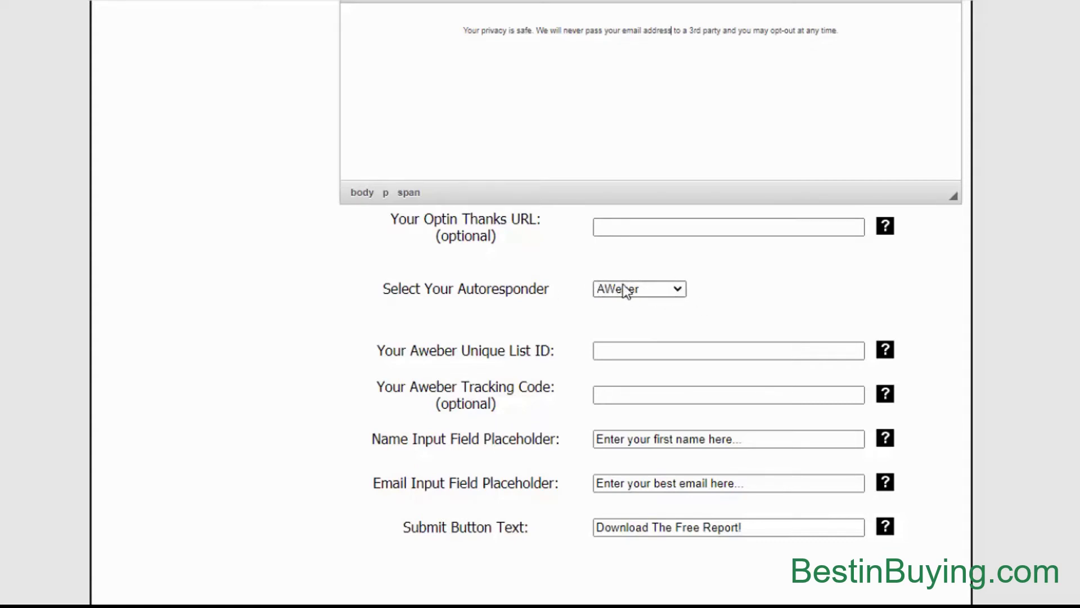
# Compare the opt-in form fields offered for the GetResponse, AWeber and Other autoresponders, and leave AWeber selected.
pyautogui.click(683, 289)
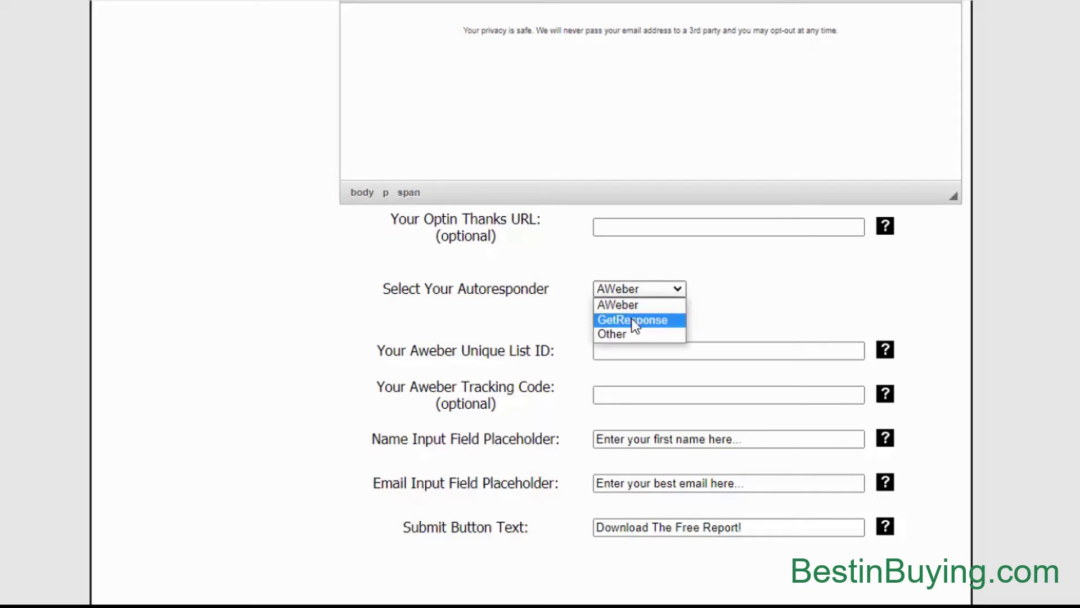
pyautogui.click(632, 319)
pyautogui.click(678, 289)
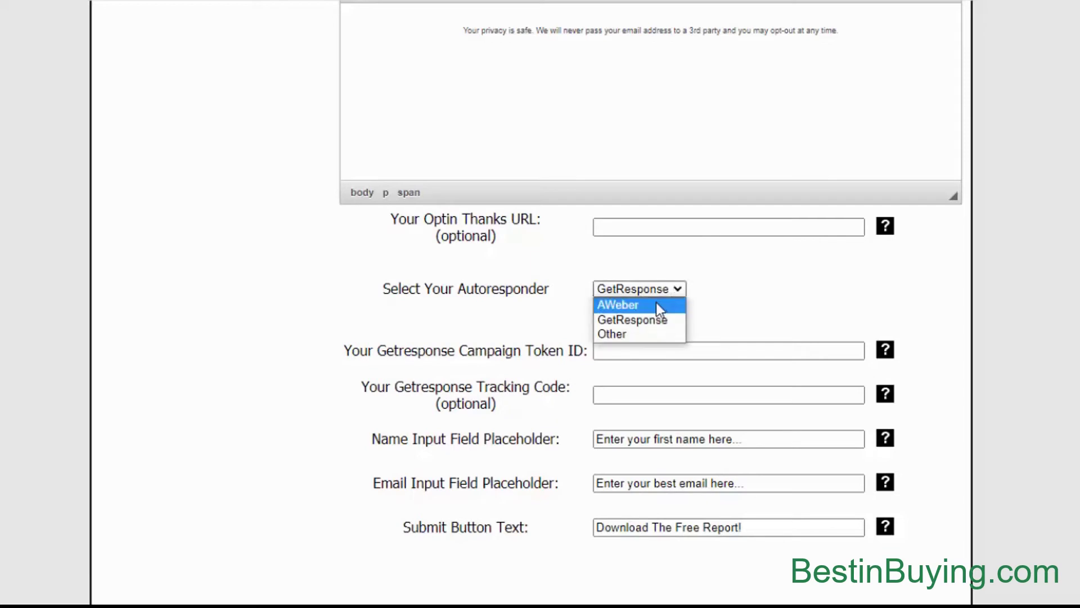
pyautogui.click(655, 305)
pyautogui.click(683, 289)
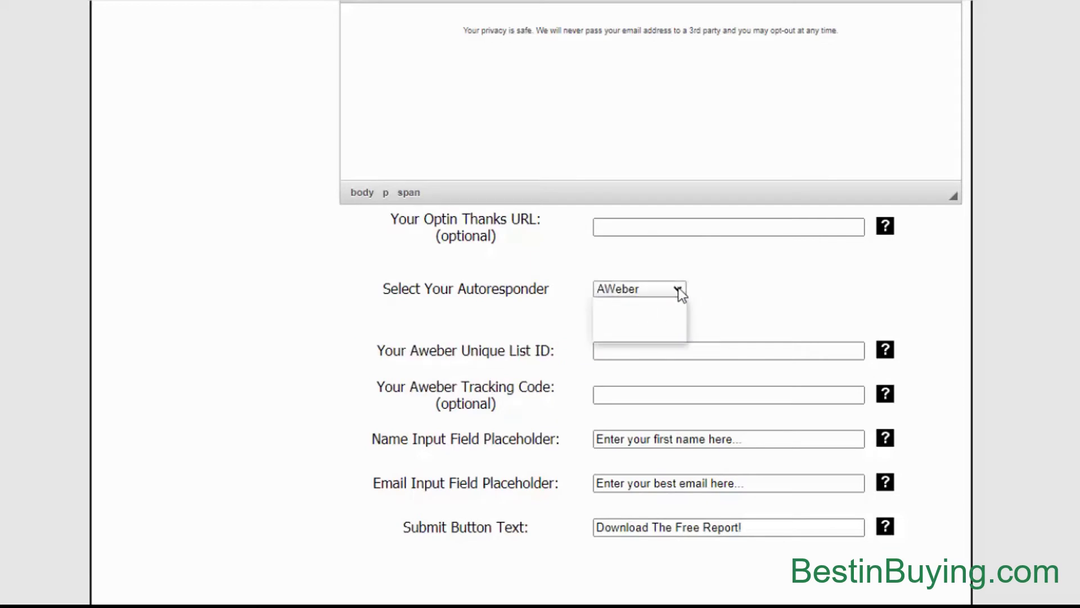
pyautogui.click(651, 335)
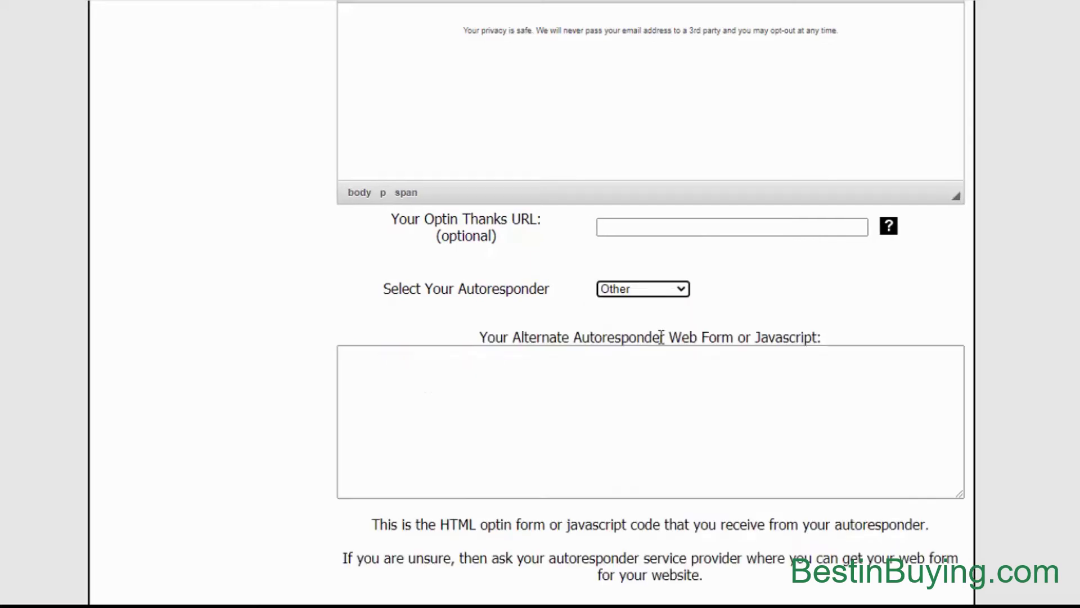
pyautogui.click(657, 291)
pyautogui.click(647, 306)
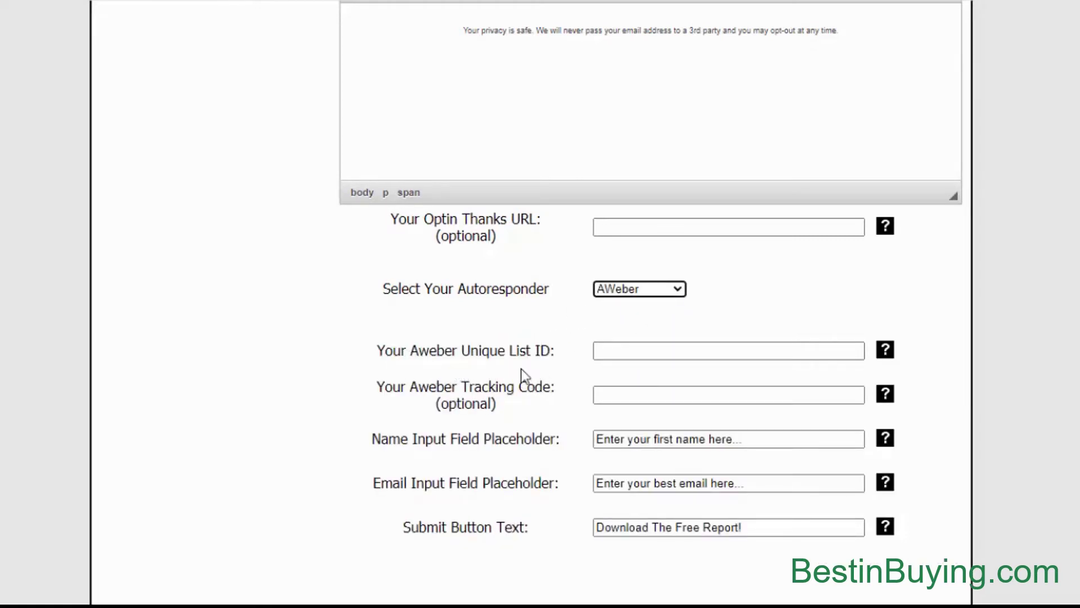
# Review the AWeber list ID, tracking code, placeholder and submit button fields, and save the opt-in form settings.
pyautogui.click(619, 350)
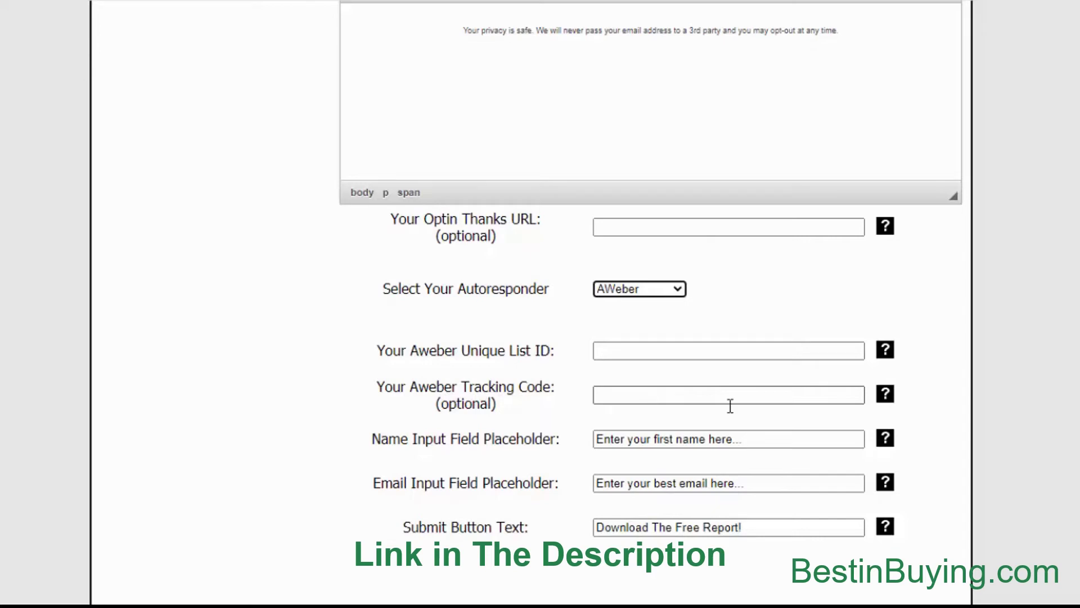
pyautogui.scroll(-2, 911, 425)
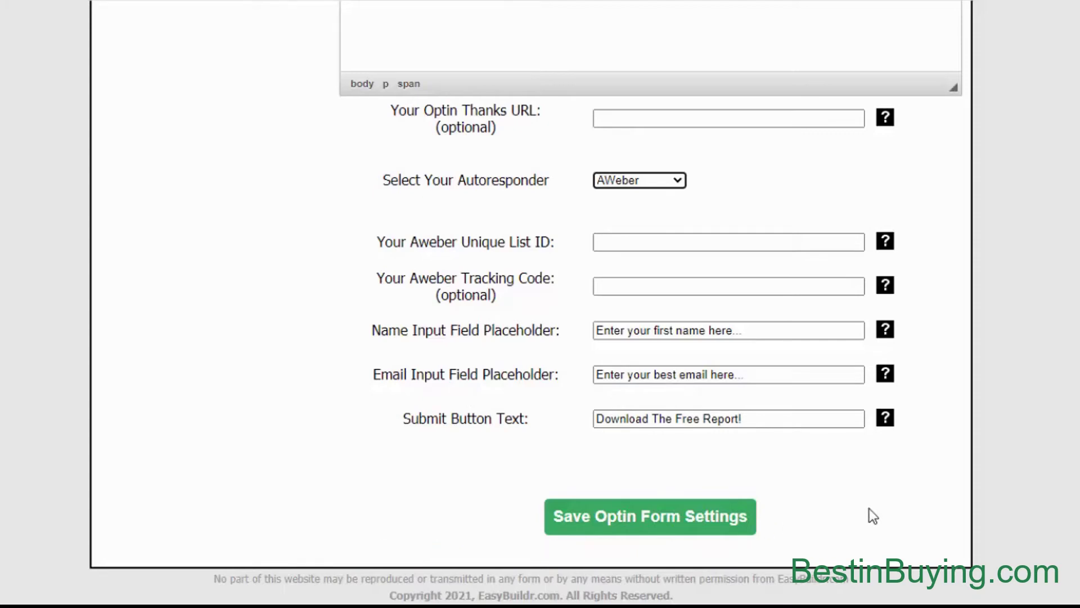
pyautogui.scroll(15, 997, 510)
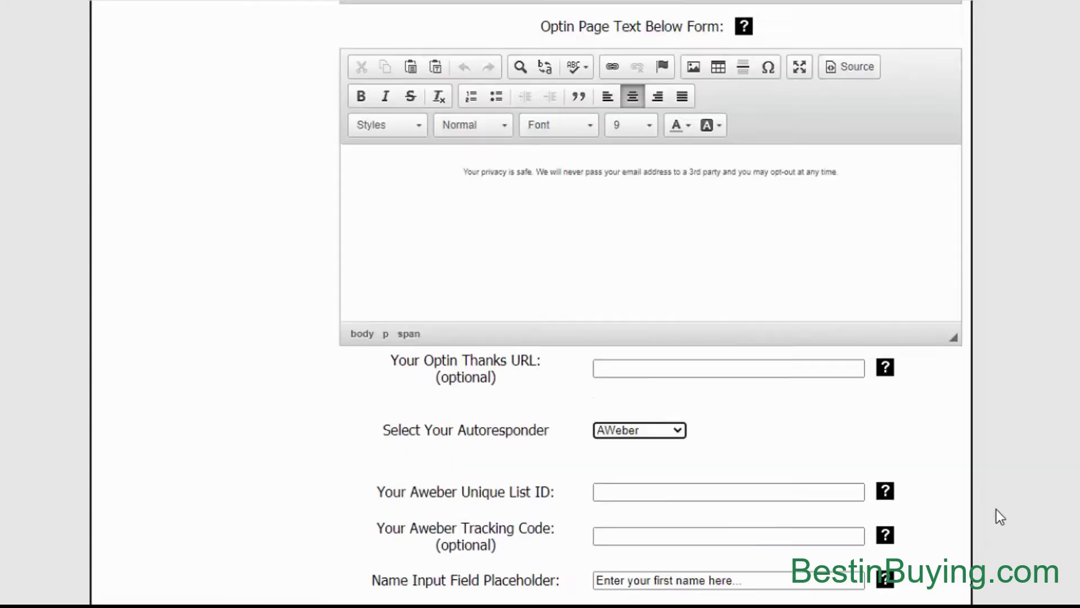
pyautogui.scroll(-10, 1001, 510)
pyautogui.scroll(-5, 1004, 509)
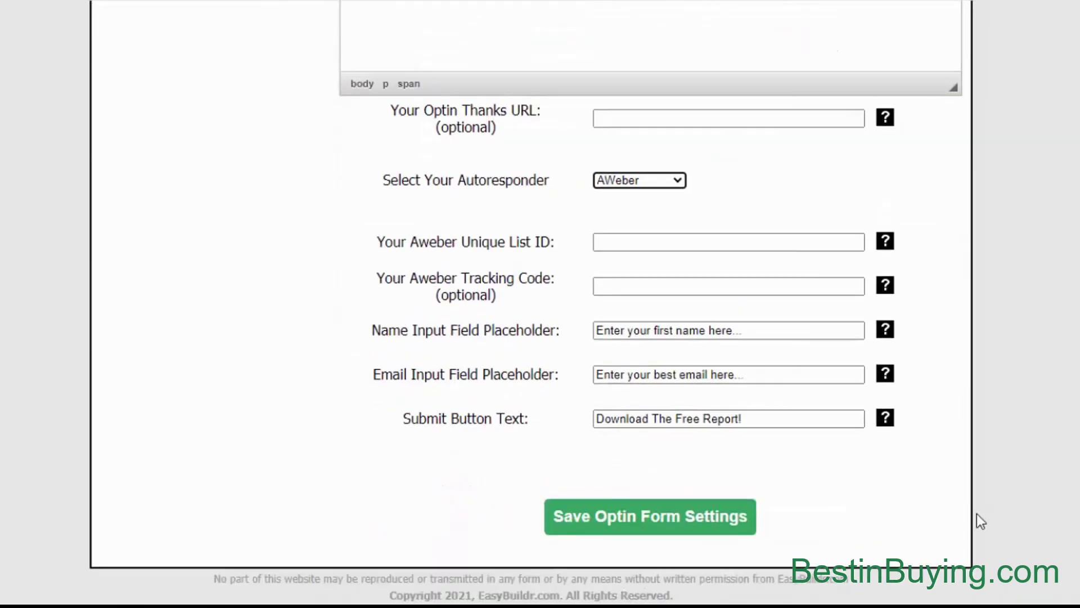
pyautogui.click(617, 519)
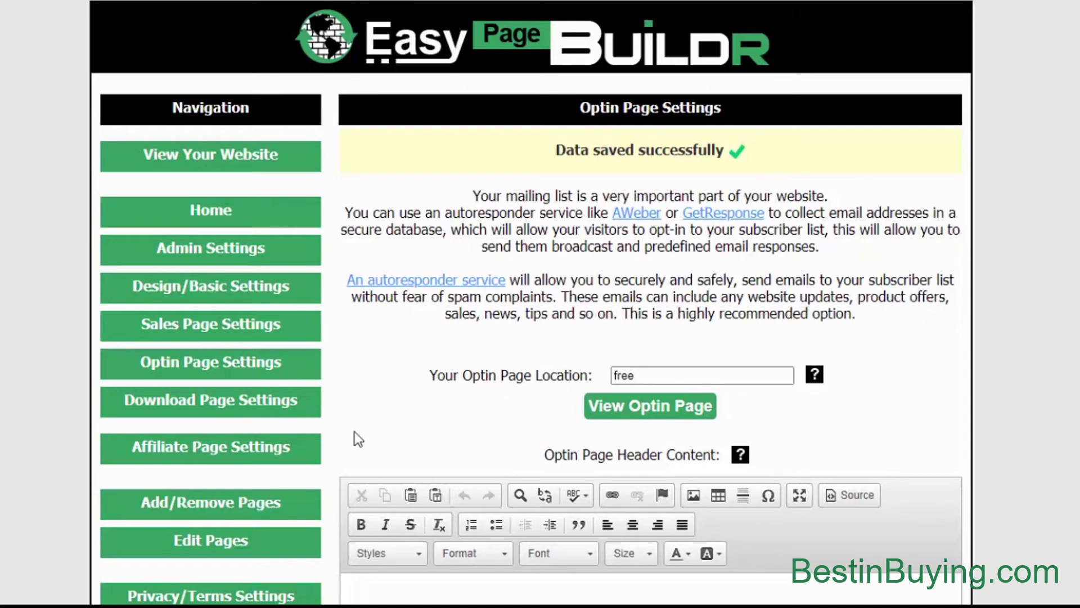
# Open the Download Page Settings and examine the live download page from the thank-you headline down to the special offer.
pyautogui.click(198, 404)
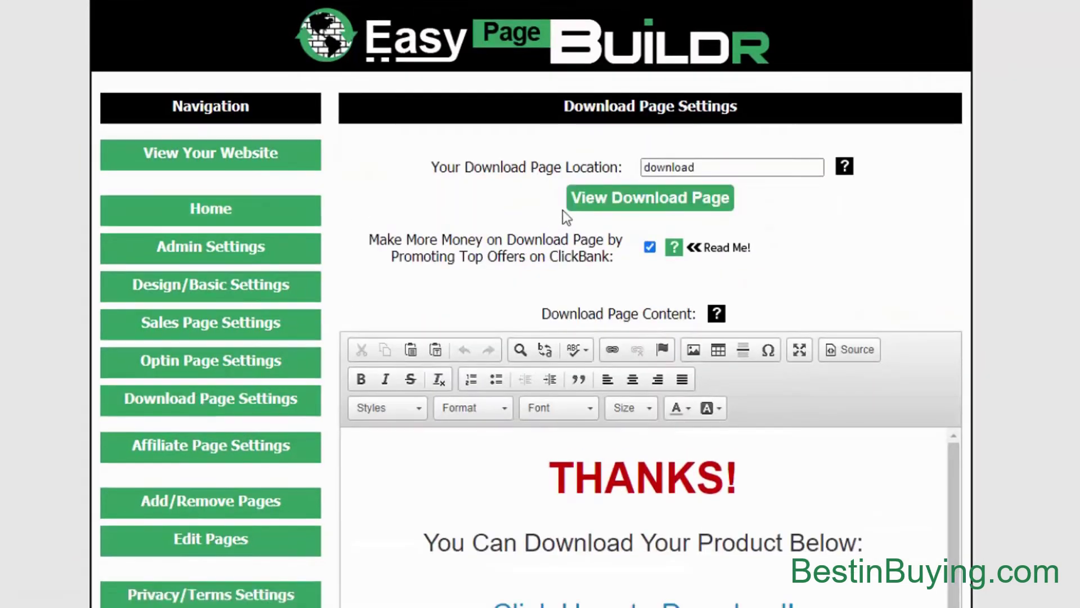
pyautogui.click(651, 208)
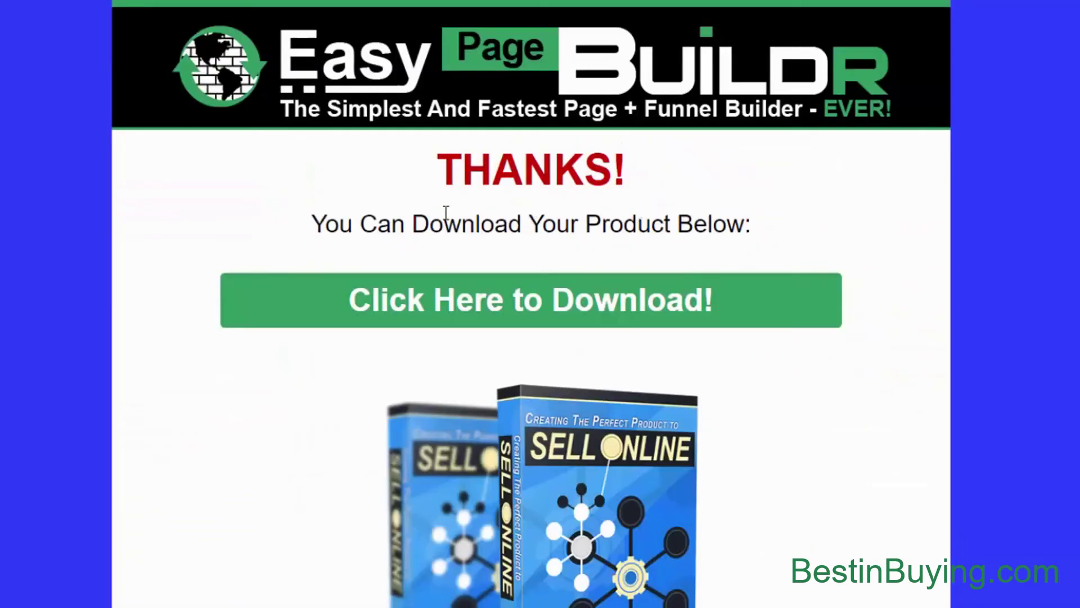
pyautogui.scroll(-5, 501, 222)
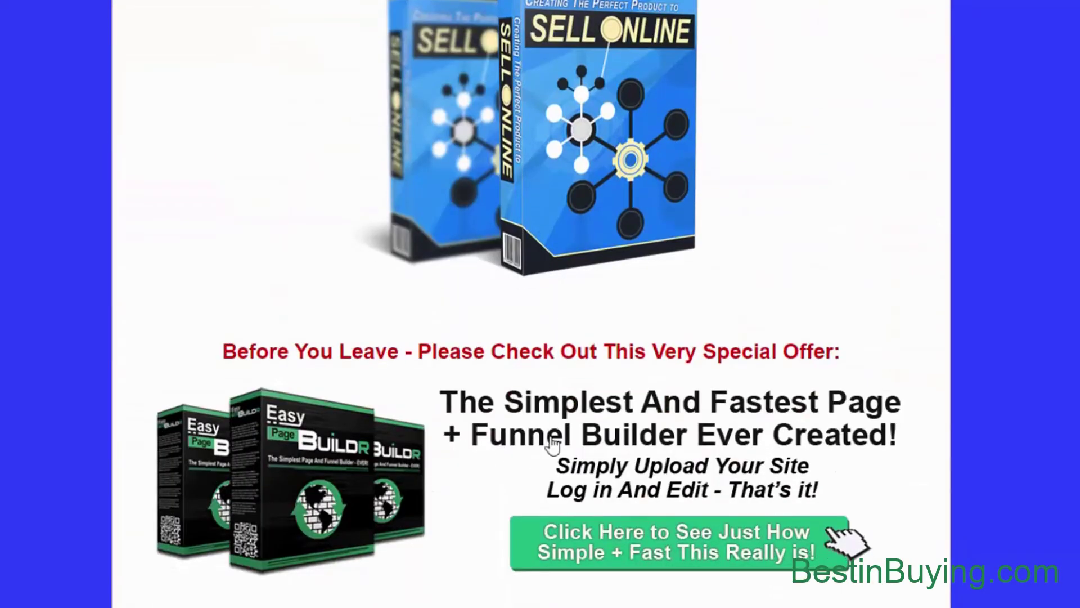
pyautogui.scroll(6, 550, 442)
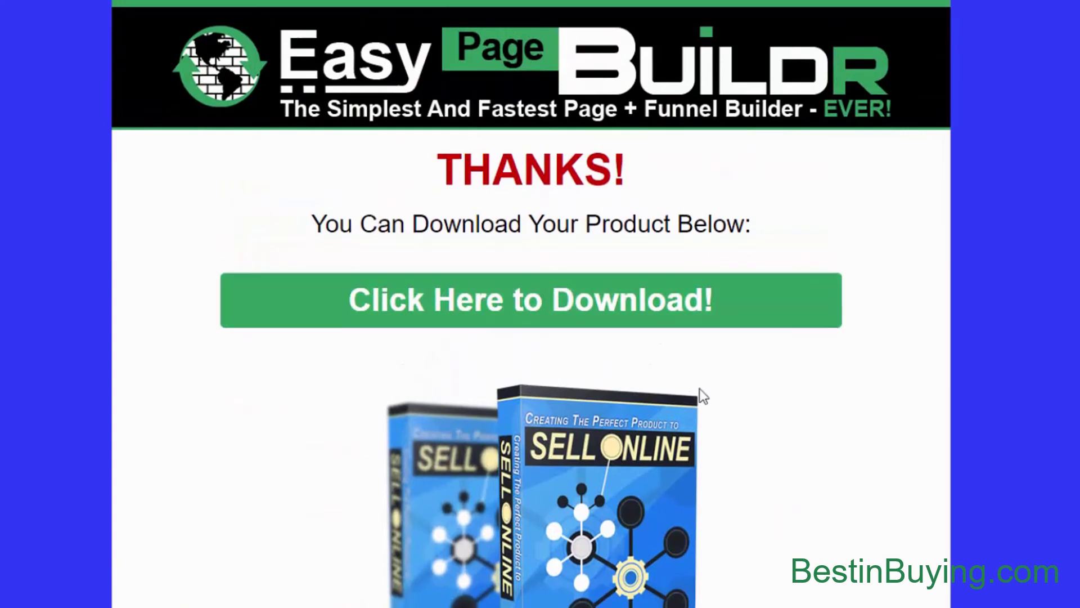
pyautogui.scroll(-5, 776, 436)
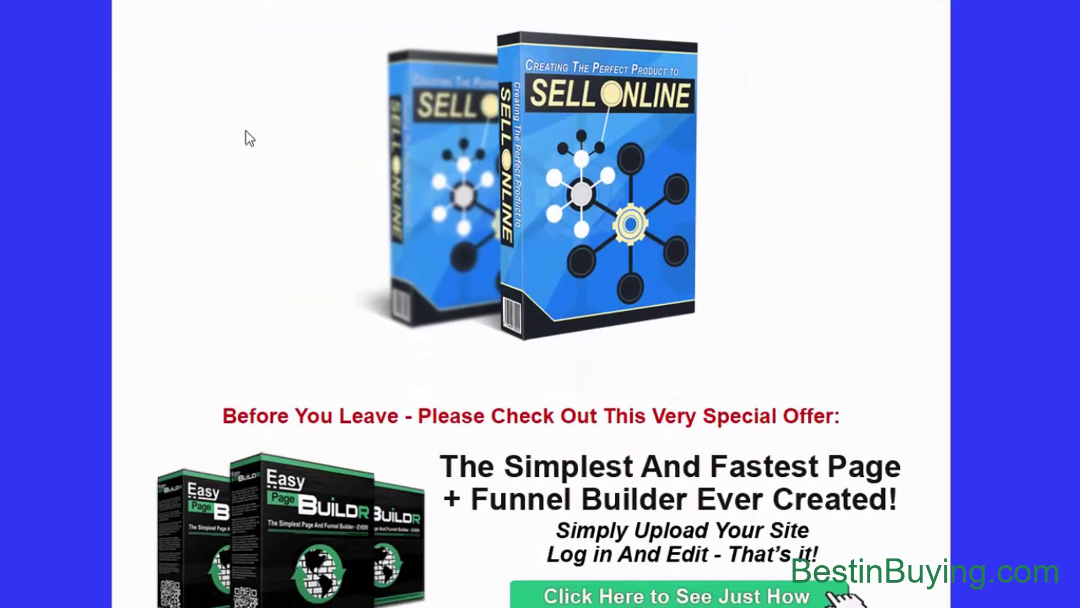
pyautogui.scroll(6, 248, 137)
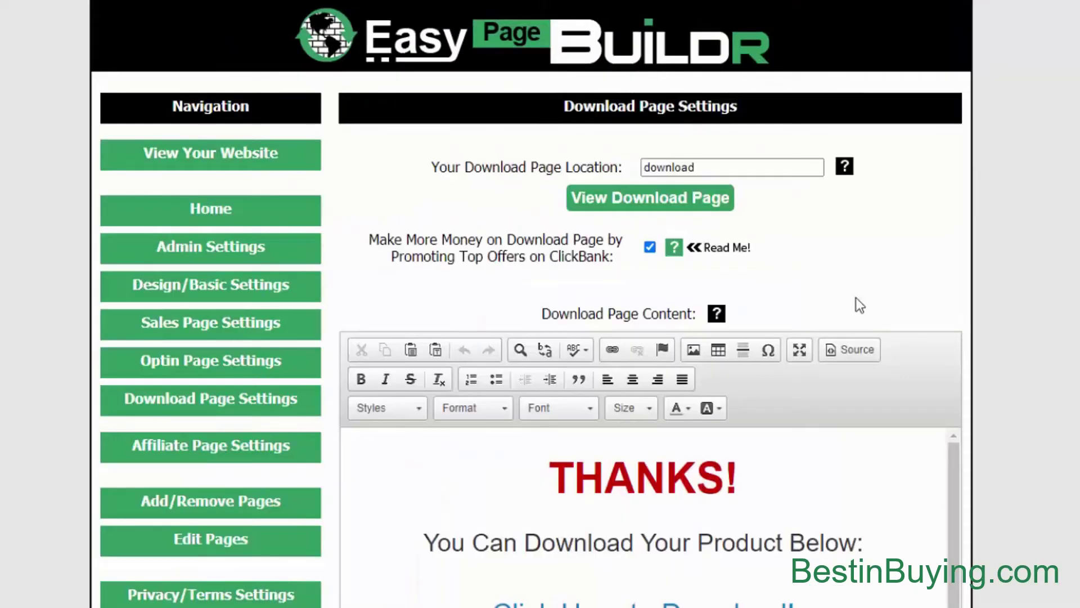
# Change the download page location to download56575 and look over the live download page's promotional offer.
pyautogui.click(682, 167)
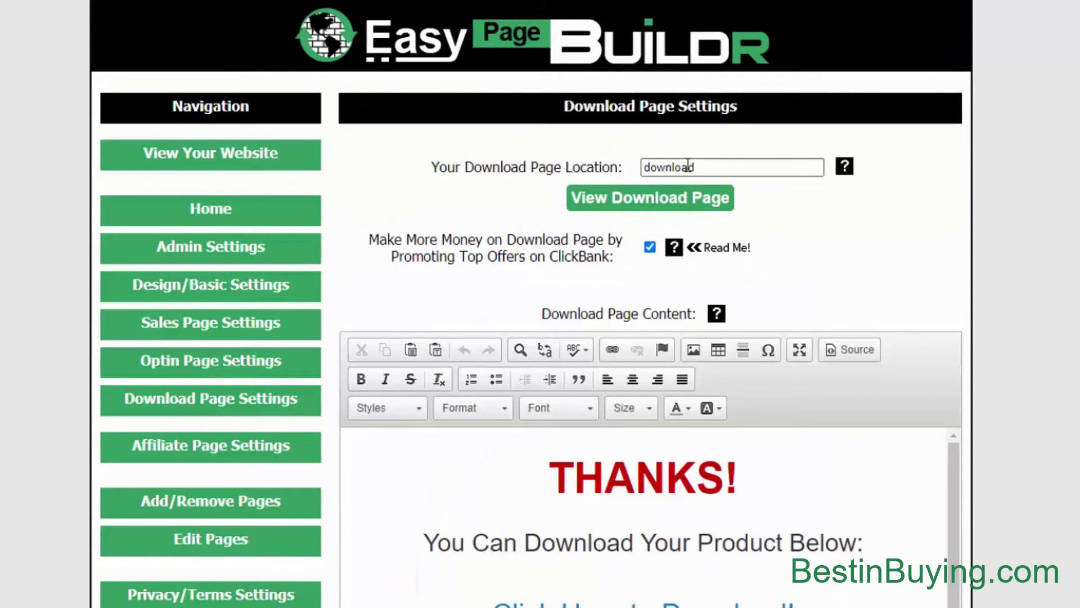
pyautogui.click(728, 167)
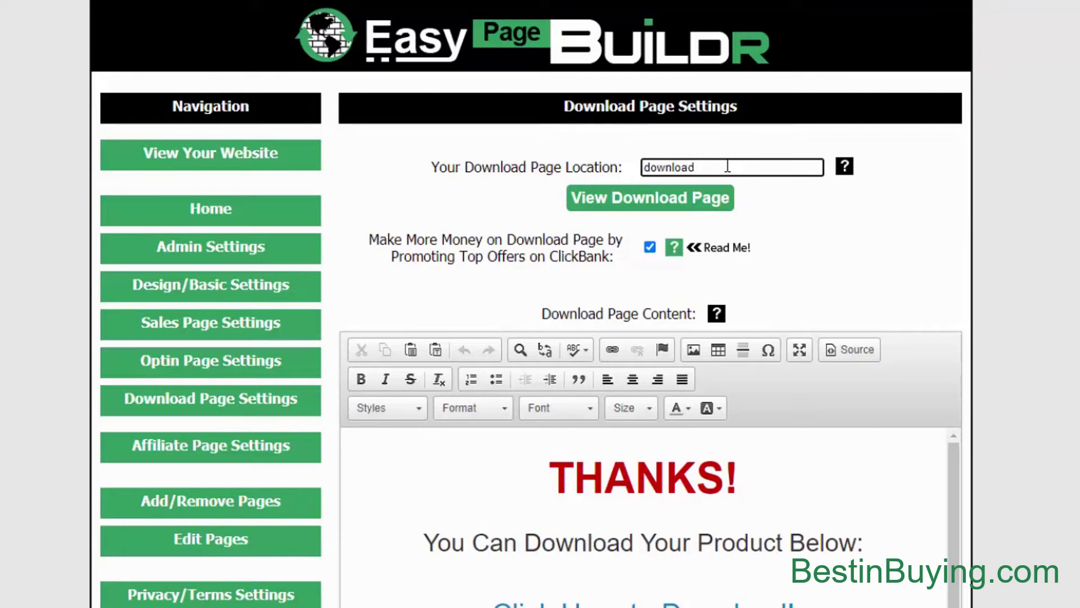
pyautogui.write('56575')
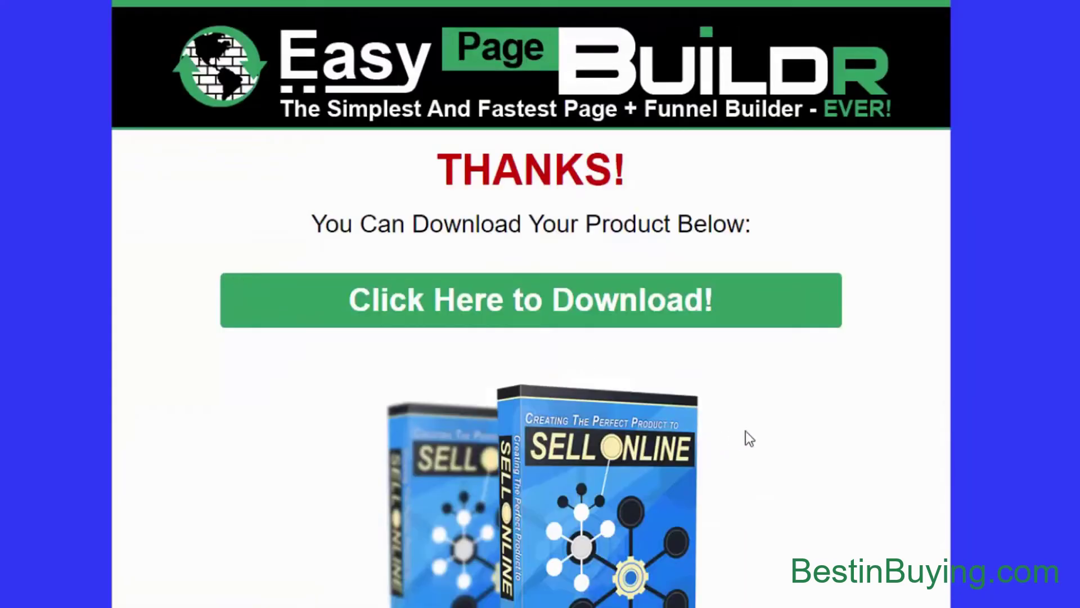
pyautogui.scroll(-7, 745, 431)
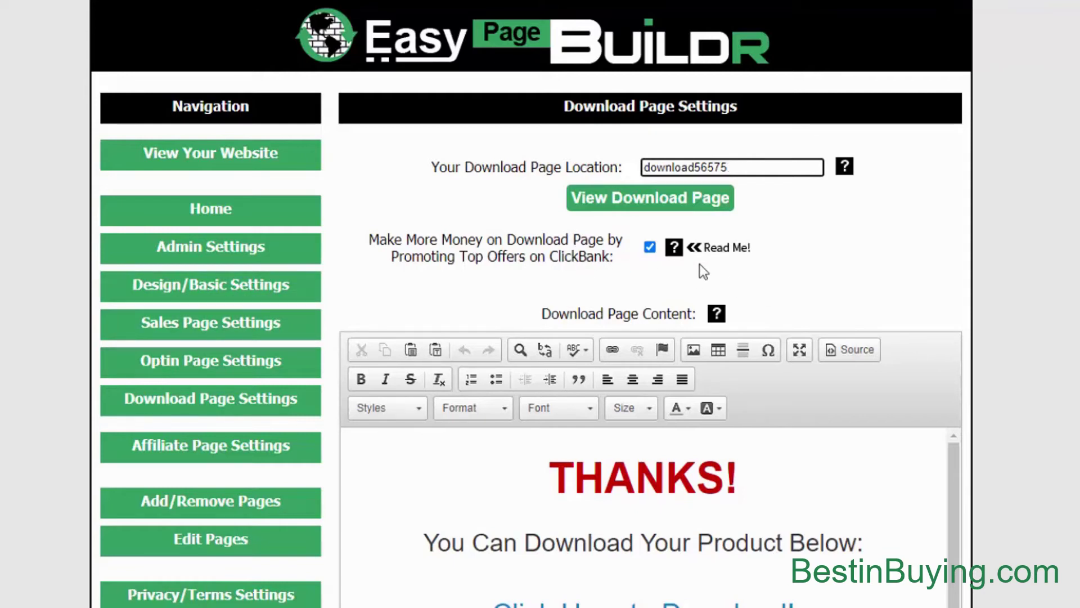
# Examine the Download Page Settings, including the ClickBank promotion option and the thank-you text, download link and product image in the content editor.
pyautogui.scroll(-5, 994, 273)
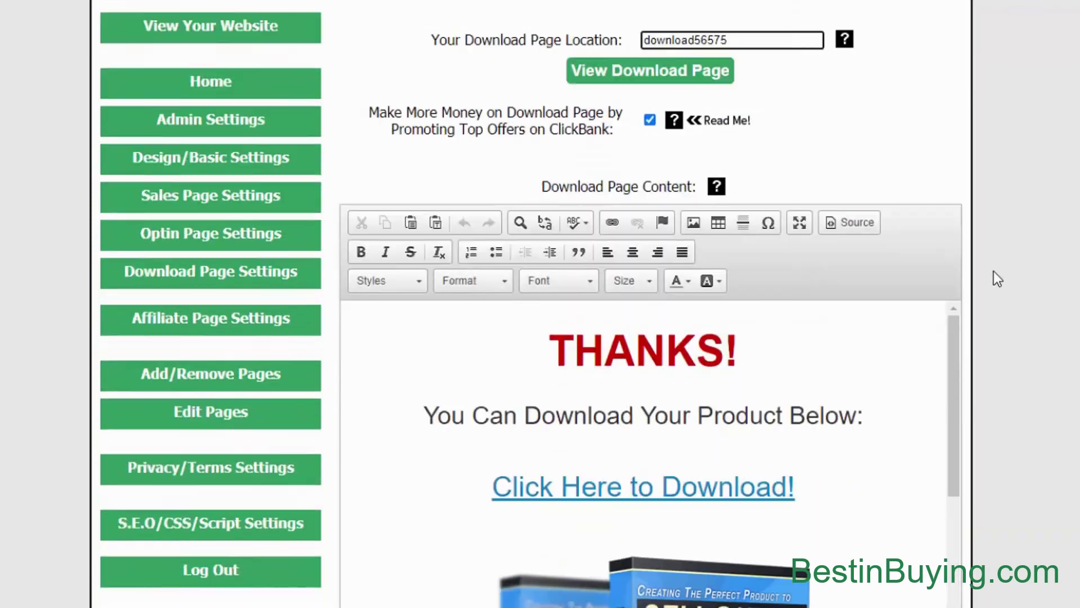
pyautogui.scroll(3, 995, 272)
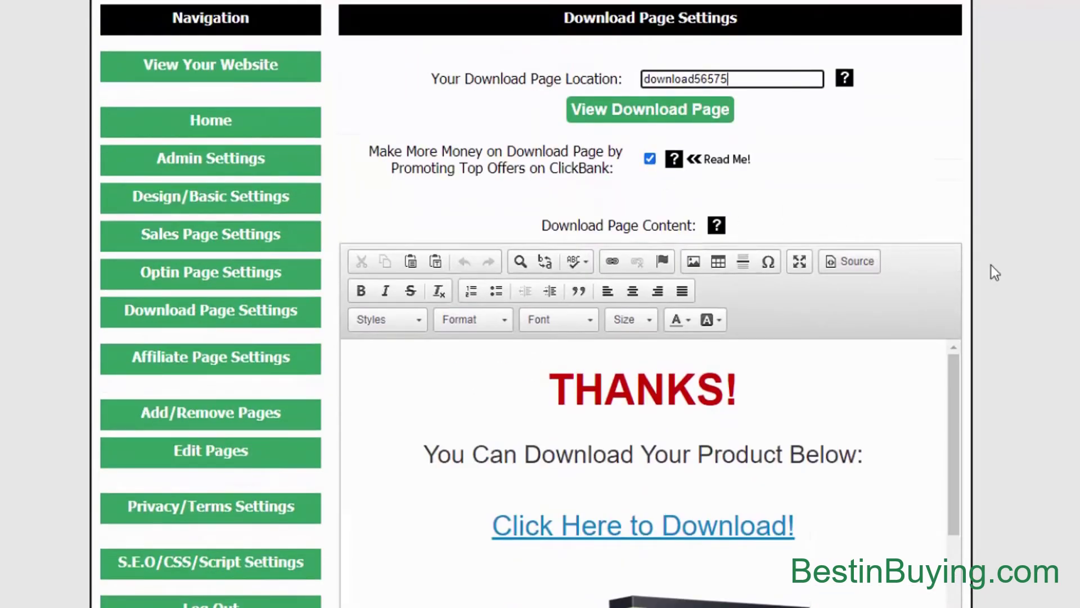
pyautogui.scroll(-3, 1038, 289)
pyautogui.moveTo(958, 275)
pyautogui.mouseDown()
pyautogui.moveTo(970, 314)
pyautogui.moveTo(970, 285)
pyautogui.mouseUp()
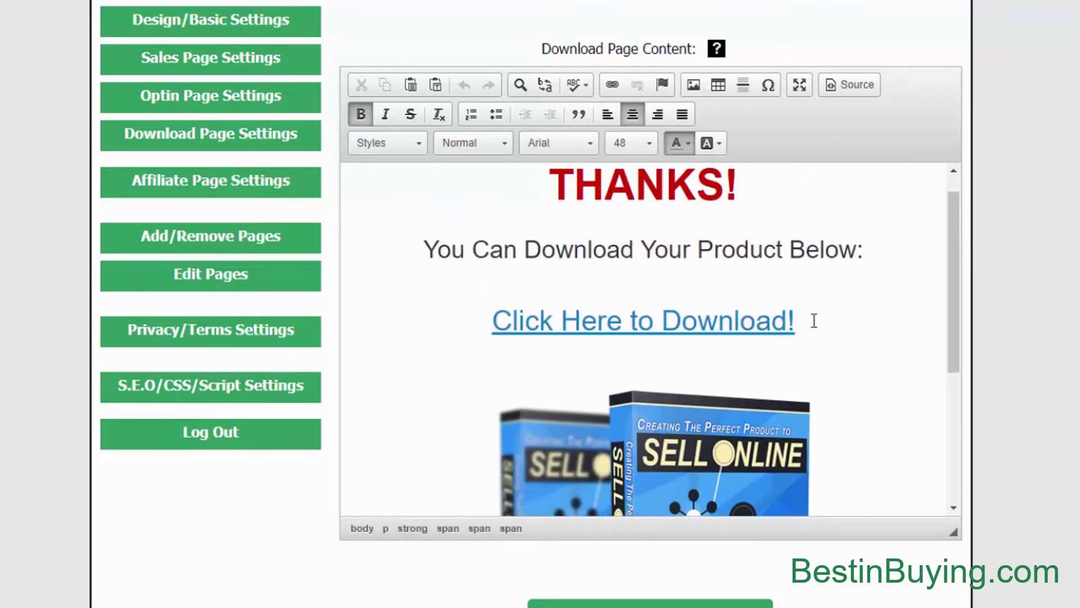
pyautogui.scroll(-5, 644, 302)
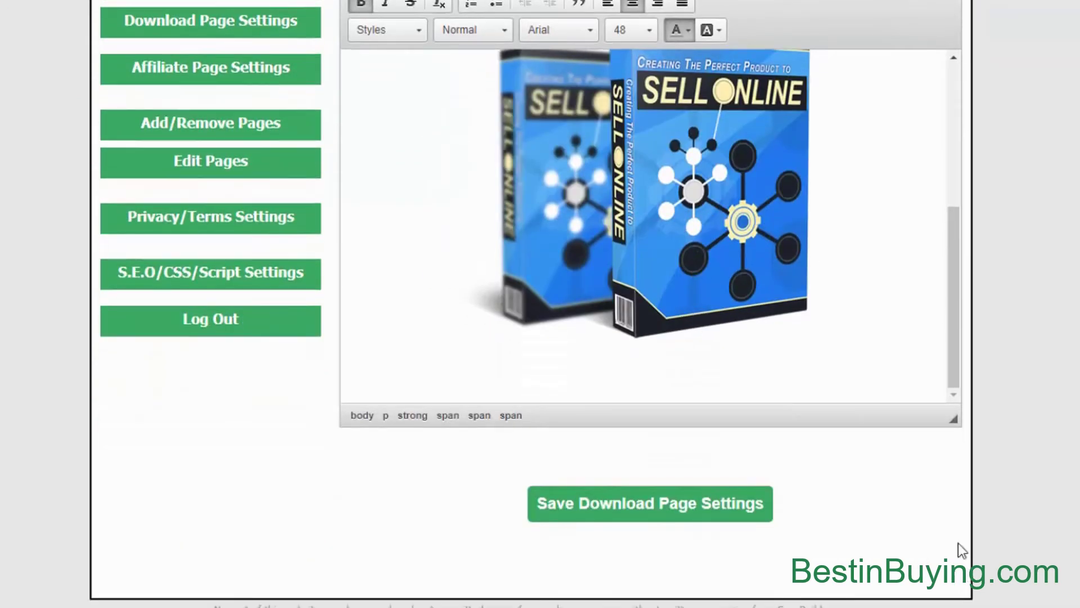
pyautogui.scroll(6, 935, 454)
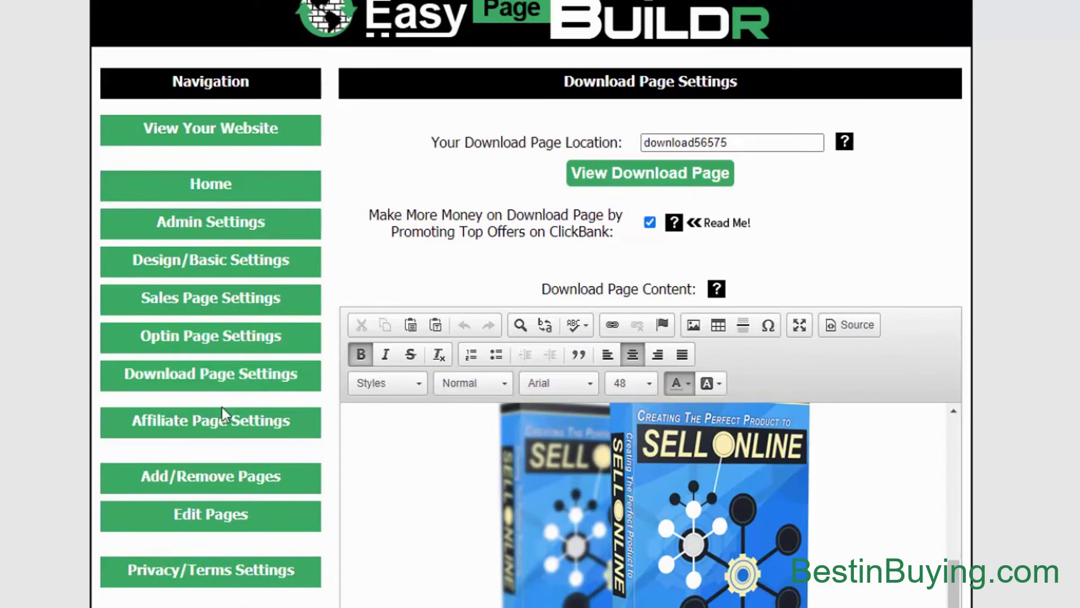
# Open the Affiliate Page Settings and examine the live affiliate page's funnel diagram, update sign-up form, promotional tools and prizes.
pyautogui.click(210, 430)
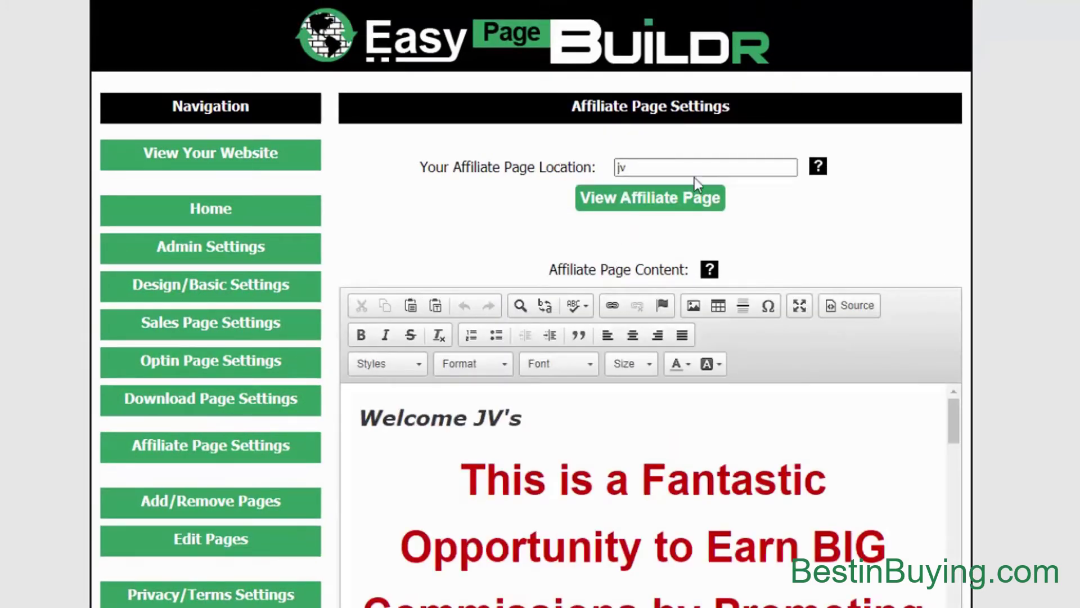
pyautogui.click(651, 206)
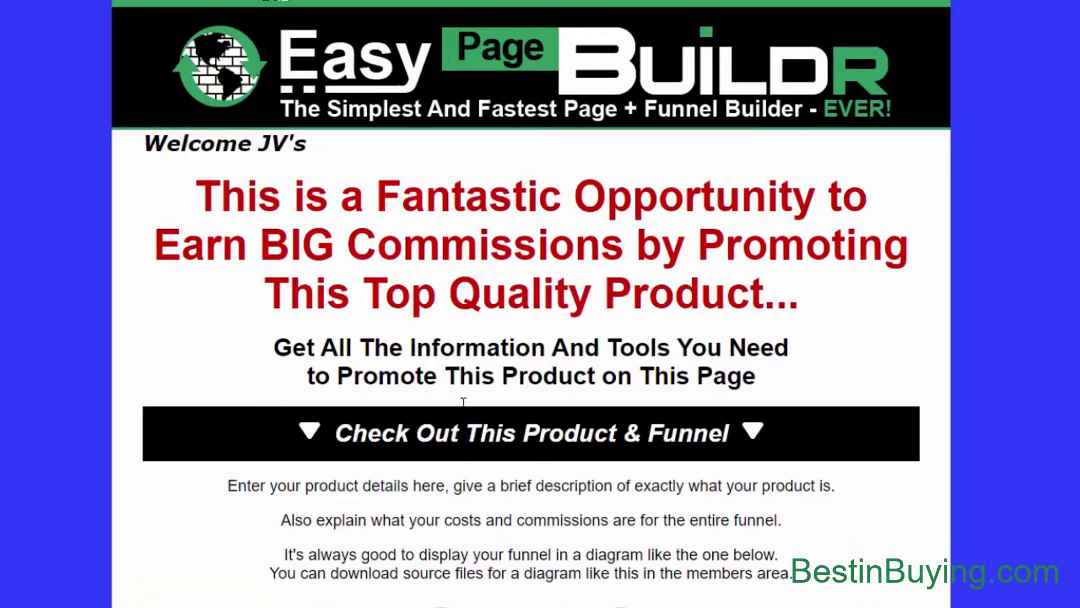
pyautogui.scroll(-6, 562, 316)
pyautogui.scroll(6, 562, 315)
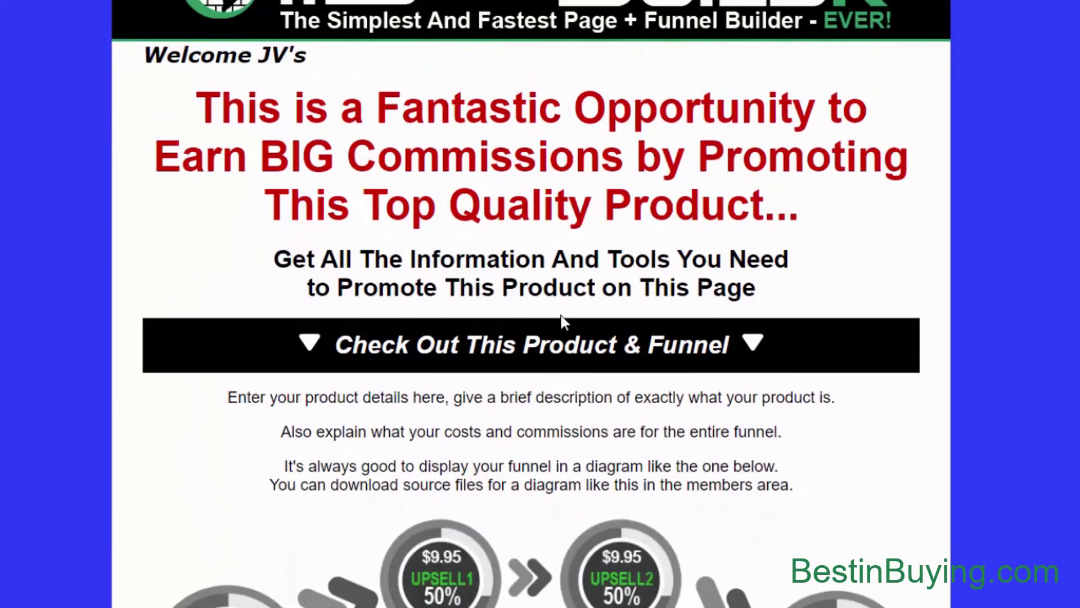
pyautogui.scroll(-15, 478, 214)
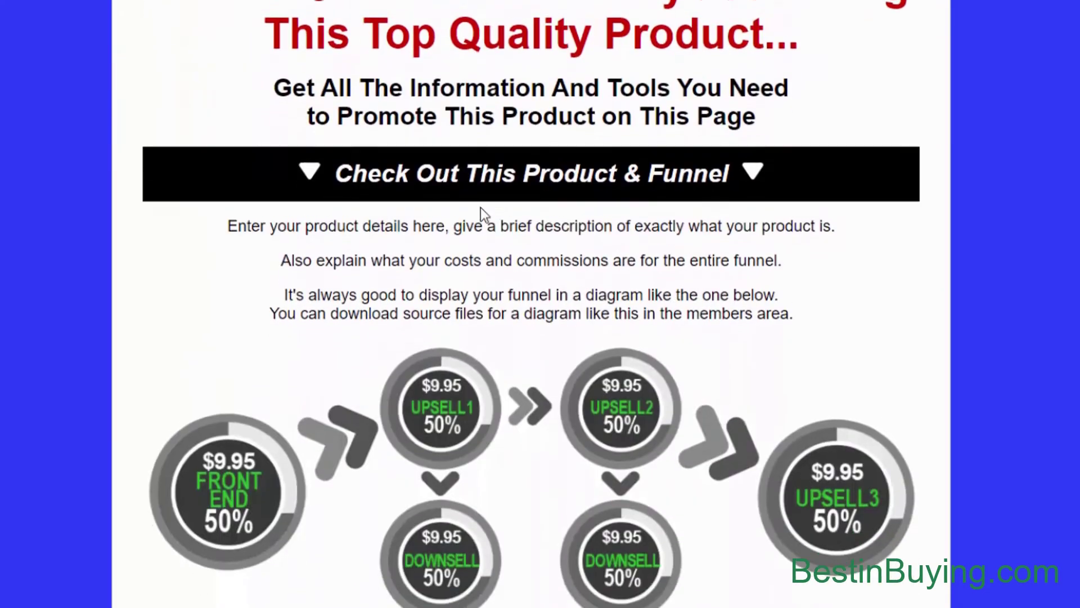
pyautogui.scroll(-5, 535, 186)
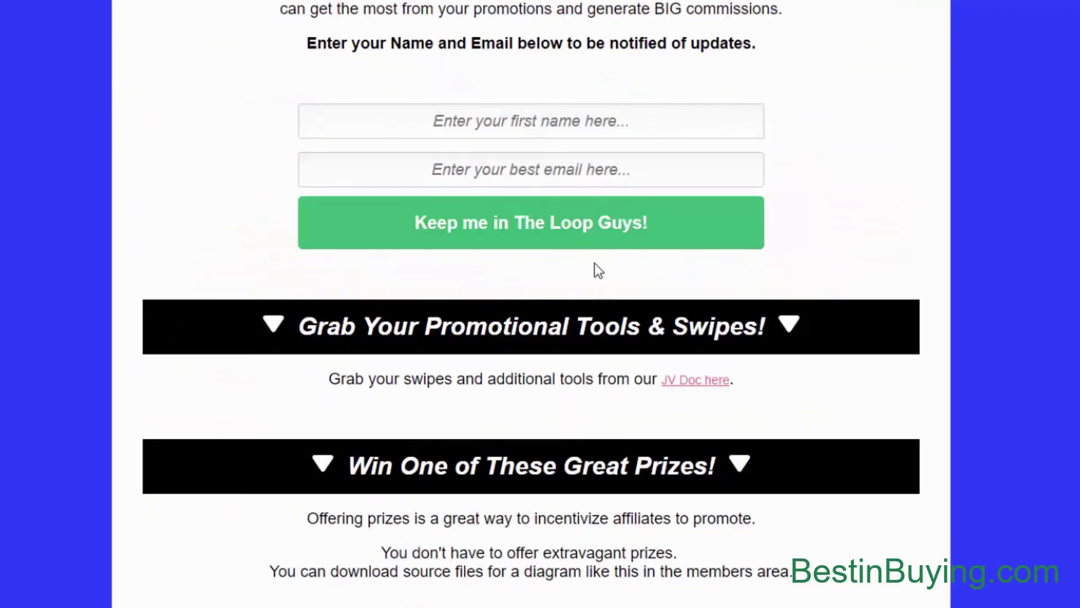
pyautogui.scroll(-8, 595, 264)
pyautogui.scroll(-2, 694, 390)
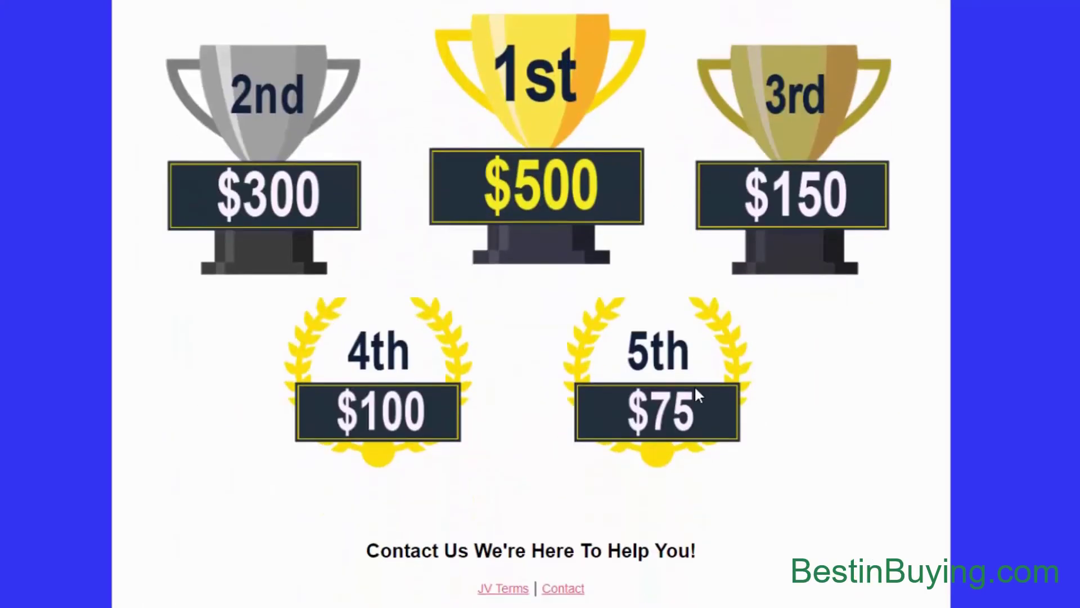
pyautogui.scroll(15, 695, 388)
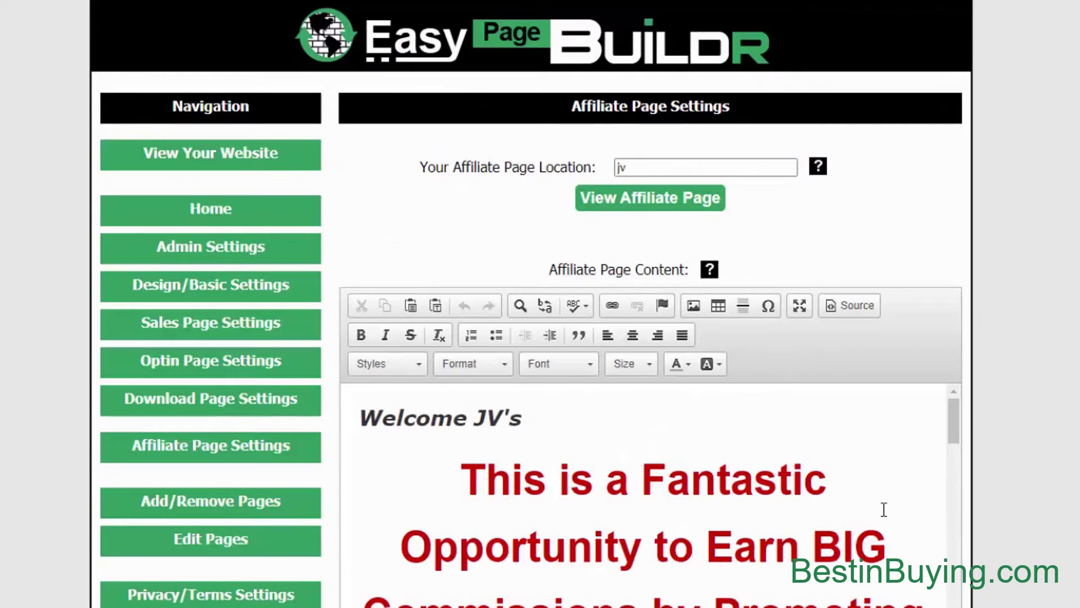
# Examine the affiliate page content in its editor from the welcome headline to the Grab Your Affiliate Link section.
pyautogui.scroll(-3, 873, 482)
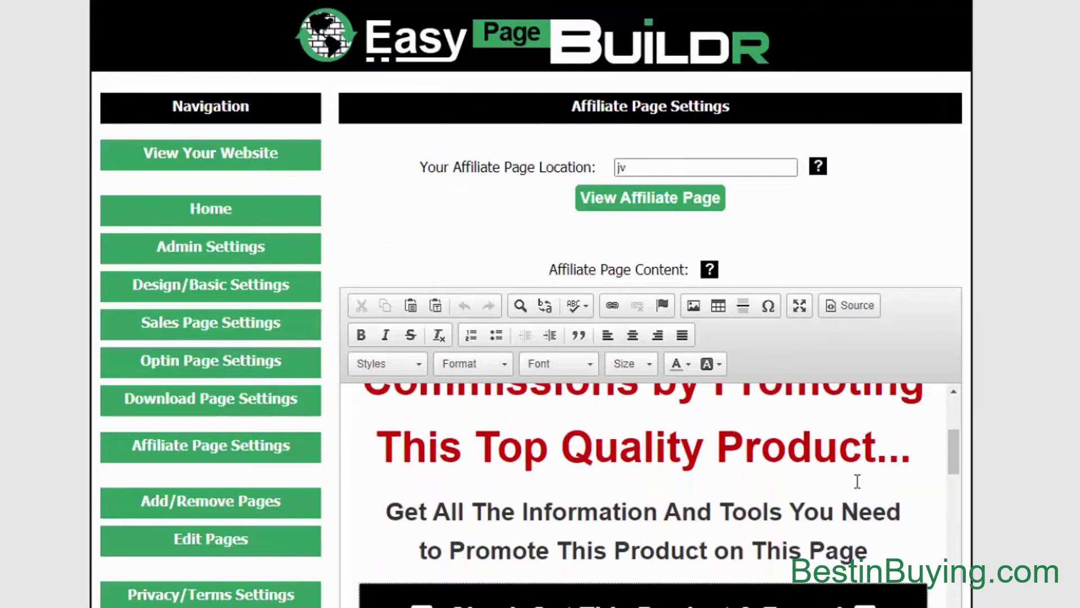
pyautogui.scroll(-5, 1025, 463)
pyautogui.scroll(5, 948, 119)
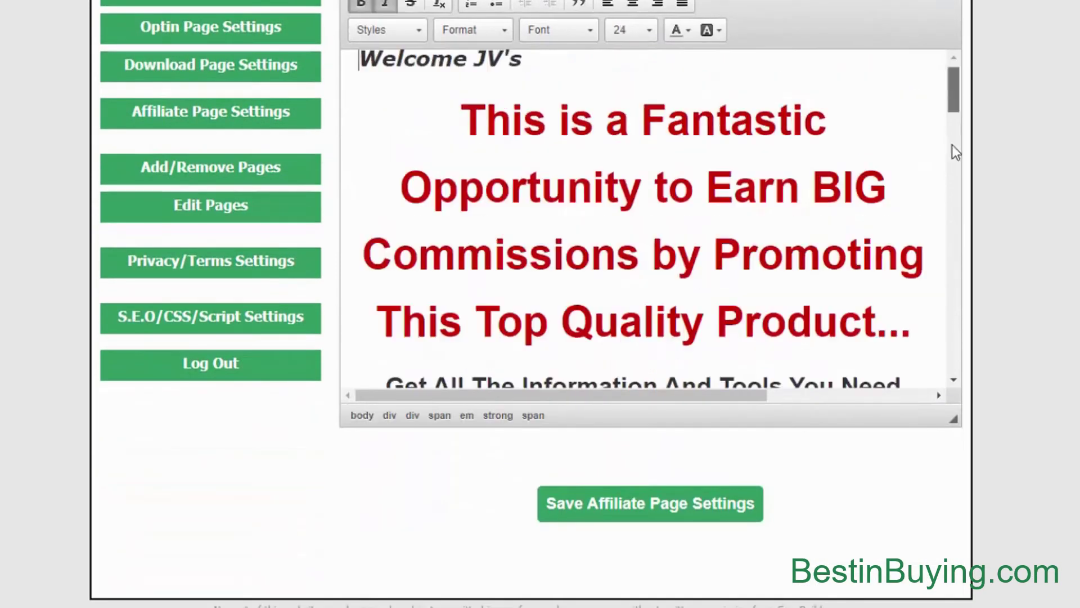
pyautogui.scroll(-10, 955, 158)
pyautogui.moveTo(682, 302); pyautogui.dragTo(612, 302)
pyautogui.click(856, 338)
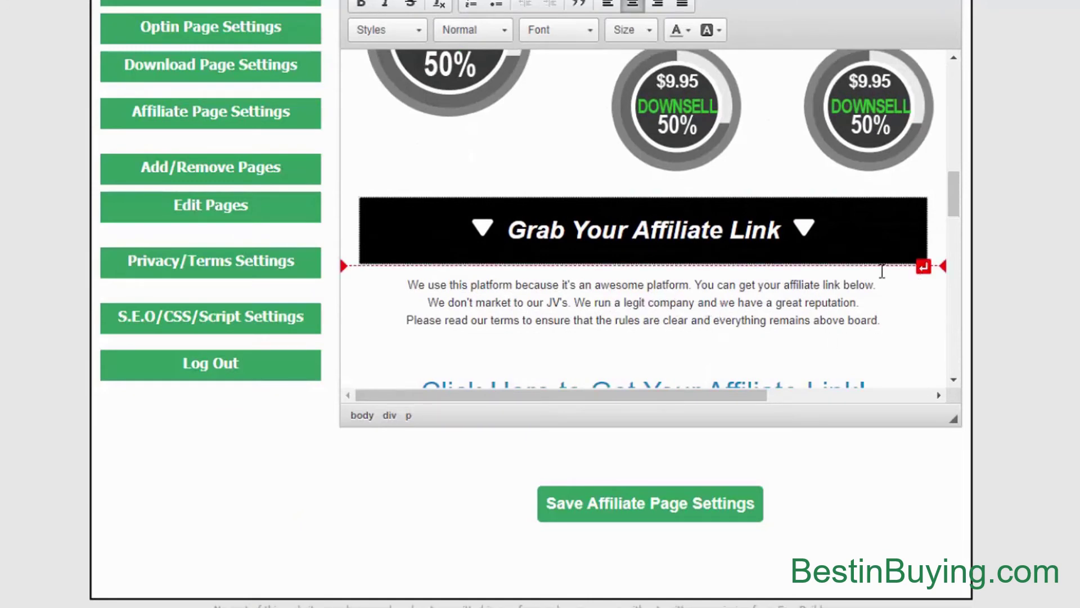
# Examine the rest of the affiliate page content in its editor, from the funnel diagram down to the prizes and contact links.
pyautogui.scroll(-8, 879, 270)
pyautogui.scroll(4, 880, 271)
pyautogui.scroll(5, 881, 270)
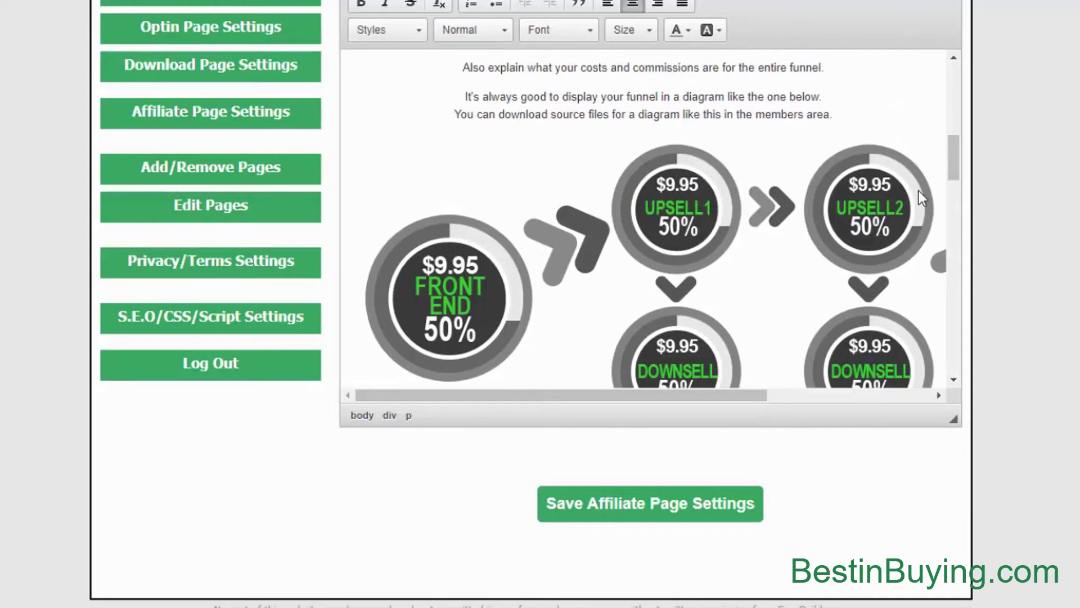
pyautogui.moveTo(954, 154); pyautogui.dragTo(962, 377)
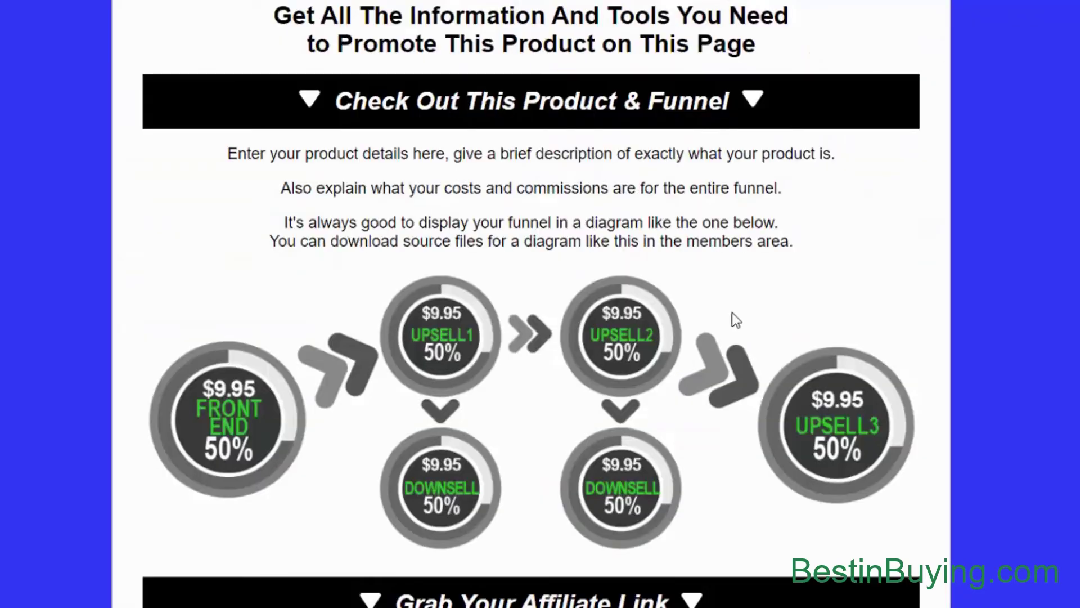
# Review the live affiliate page from the product funnel through the update sign-up form to the promotional tools and prizes.
pyautogui.scroll(5, 730, 316)
pyautogui.scroll(-12, 762, 338)
pyautogui.scroll(-6, 764, 329)
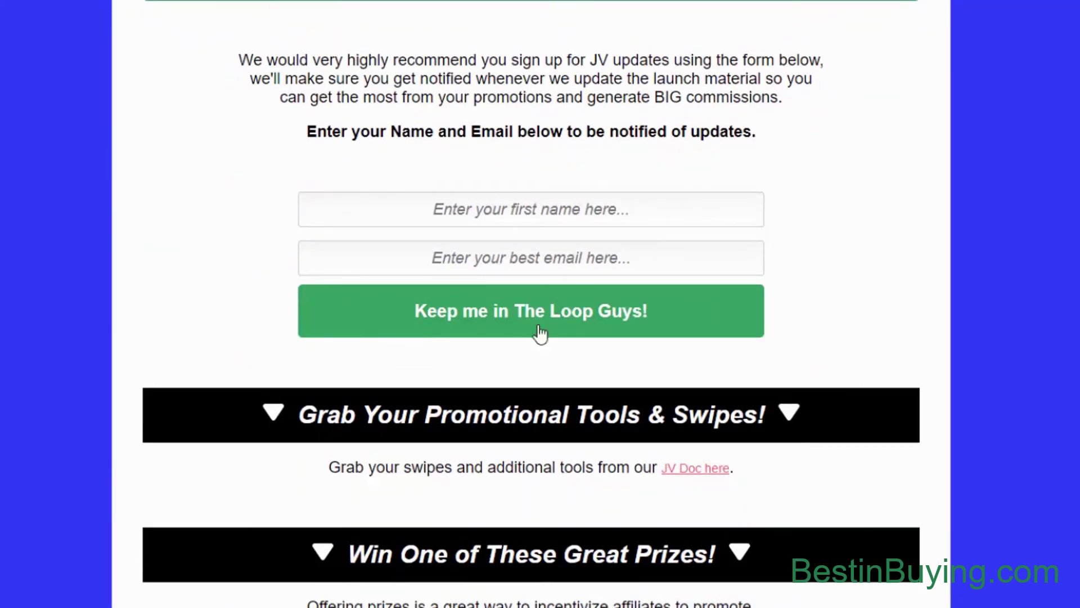
pyautogui.scroll(-5, 714, 483)
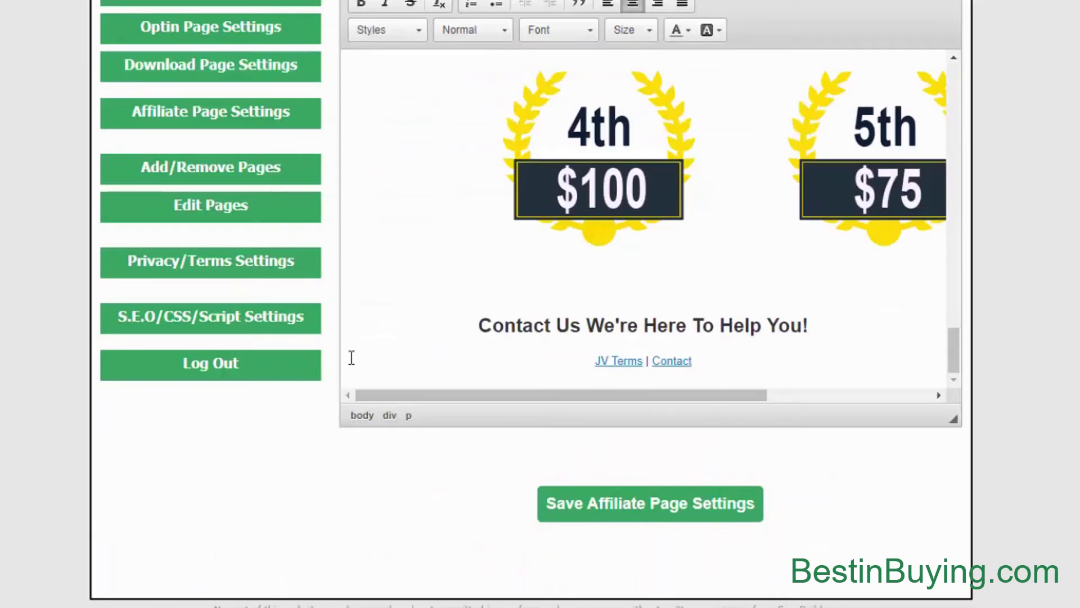
# Open the Privacy/Terms Settings, view the live Privacy Policy page and return to the settings.
pyautogui.scroll(5, 212, 559)
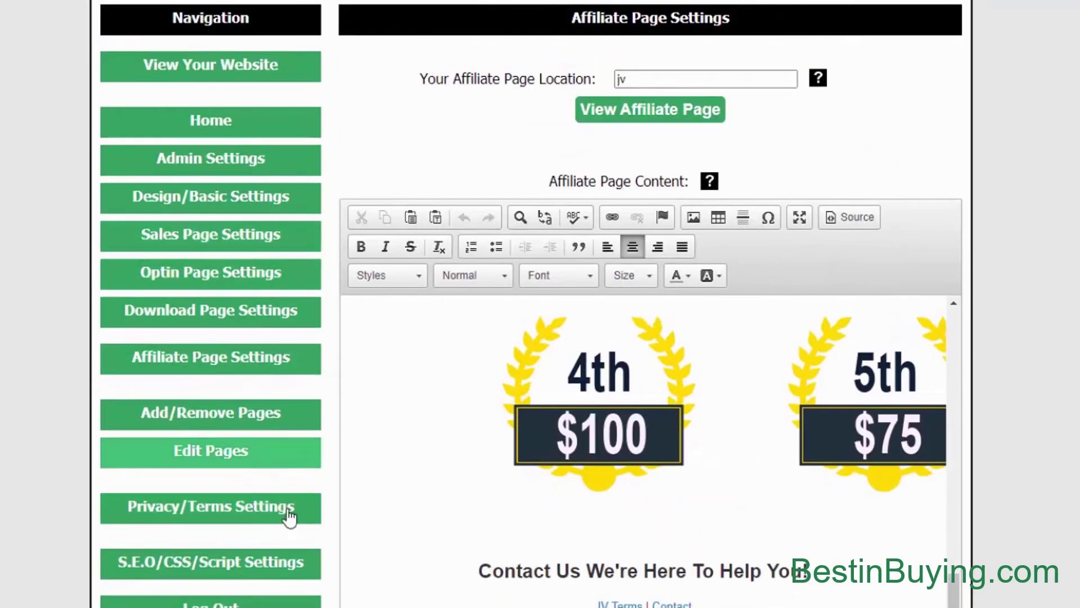
pyautogui.scroll(-3, 299, 508)
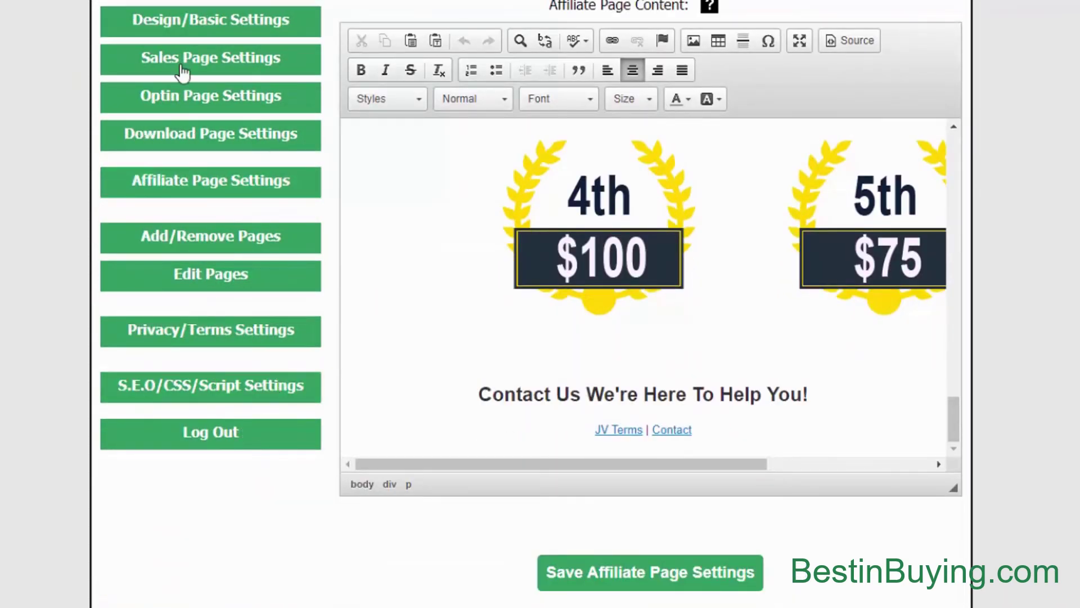
pyautogui.scroll(2, 19, 141)
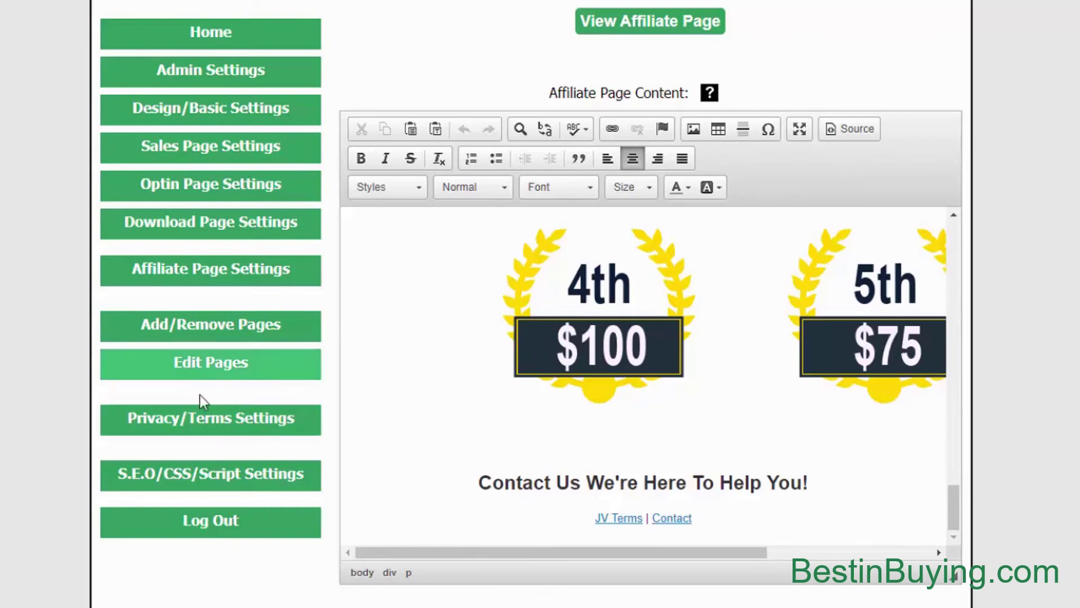
pyautogui.click(216, 428)
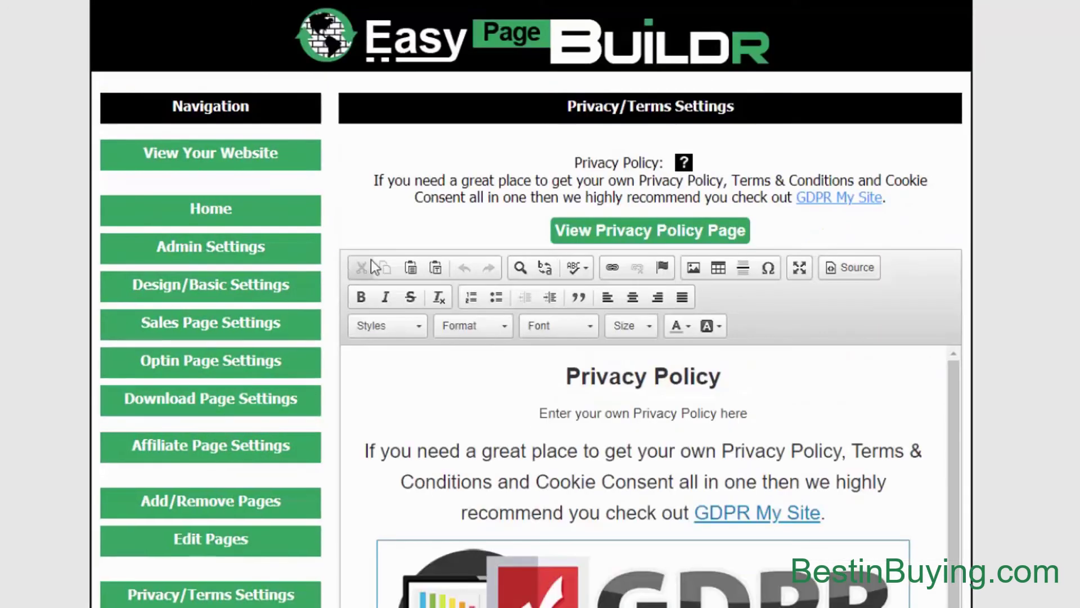
pyautogui.click(662, 237)
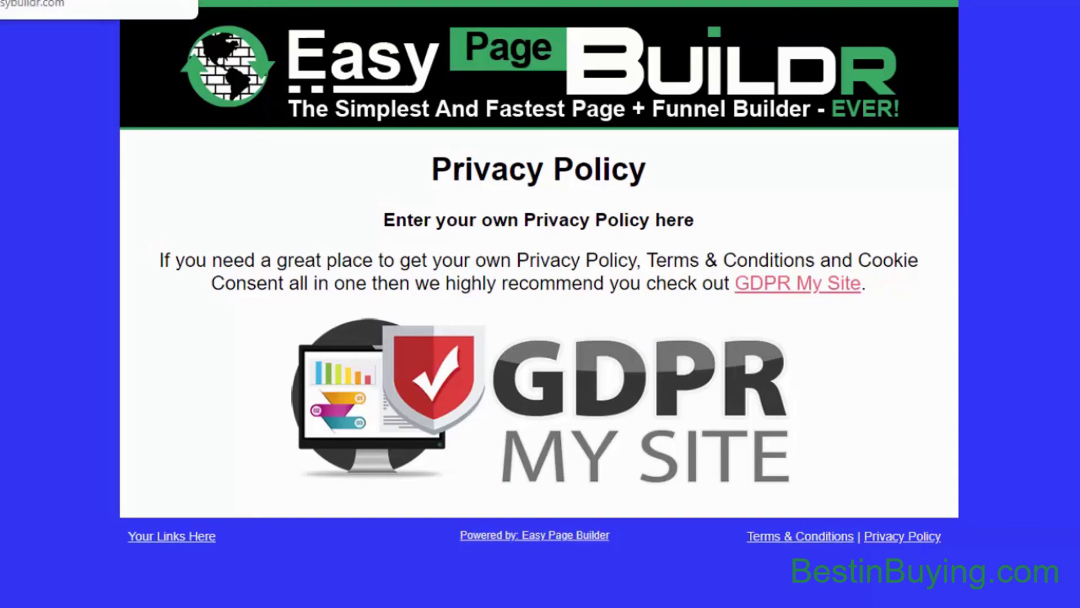
pyautogui.click(90, 5)
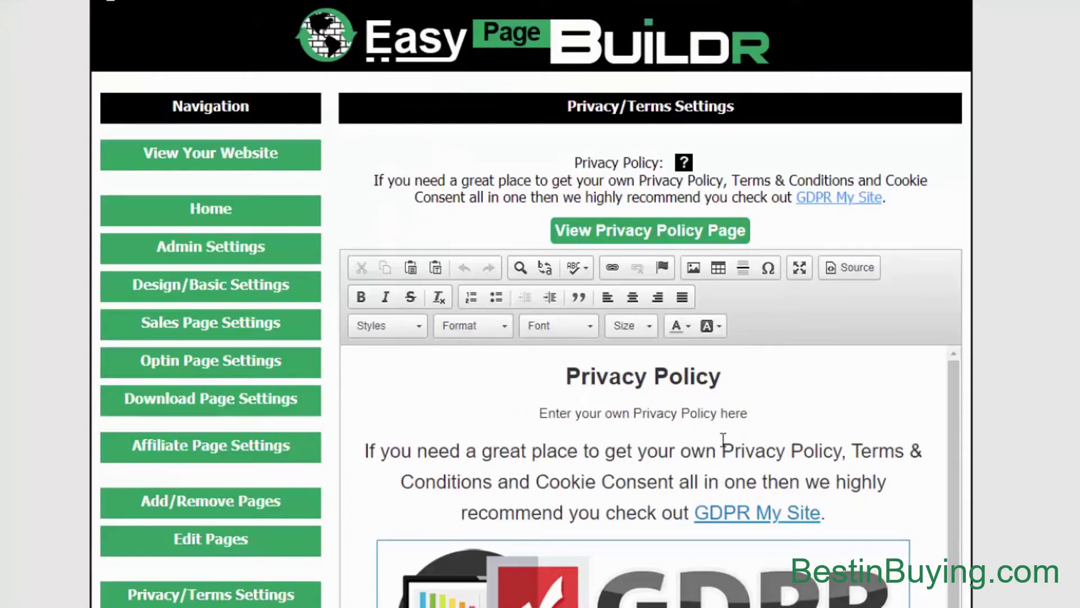
# Examine the Privacy Policy and Terms & Conditions editors and the Display Privacy/Terms option.
pyautogui.scroll(-9, 1021, 353)
pyautogui.scroll(5, 1018, 349)
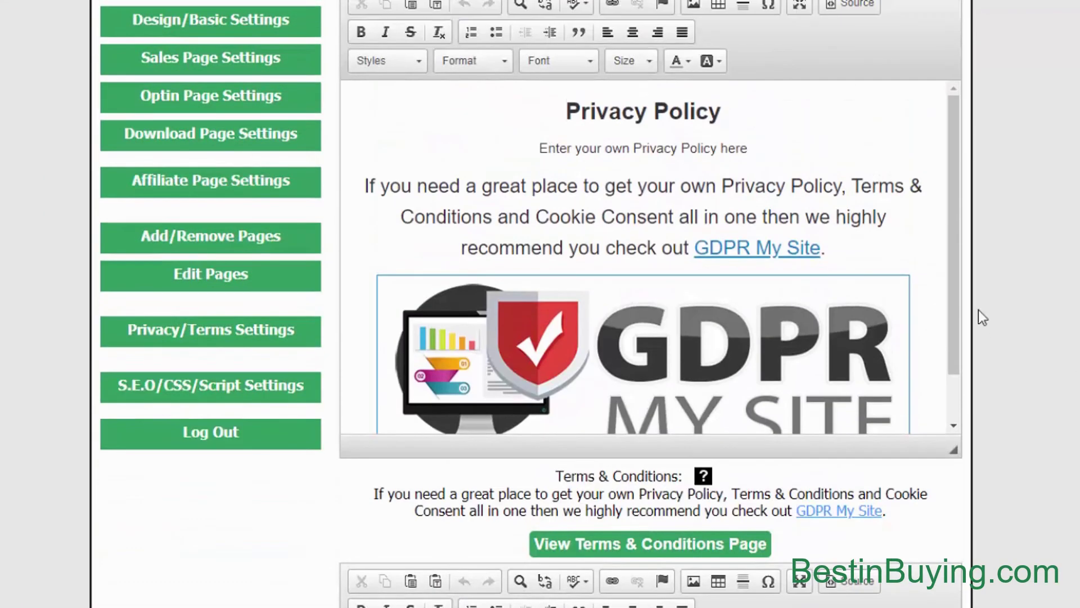
pyautogui.moveTo(957, 241); pyautogui.dragTo(964, 286)
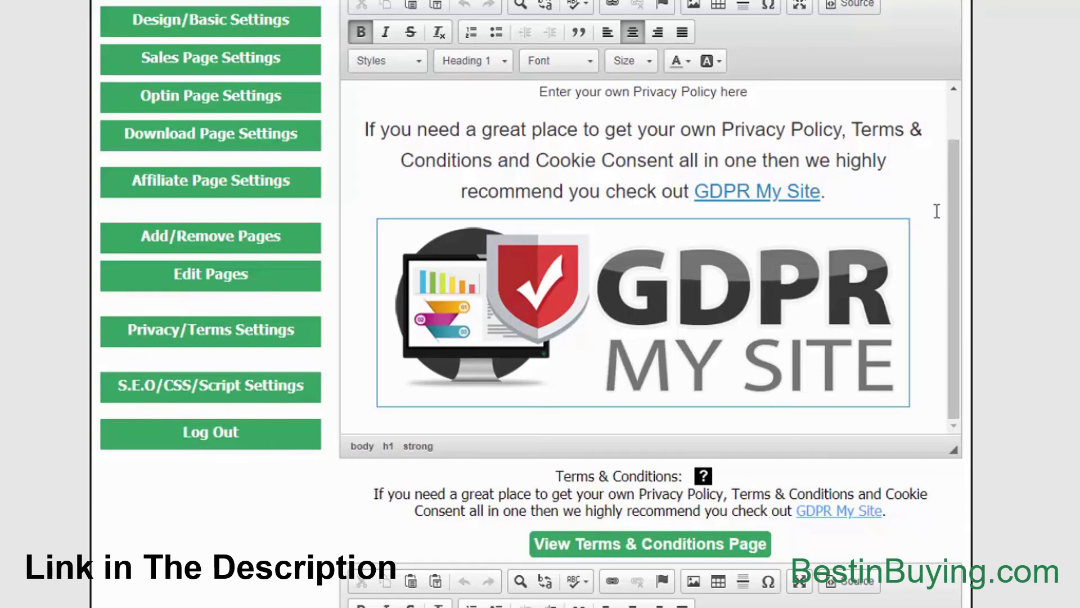
pyautogui.scroll(-1, 1013, 287)
pyautogui.scroll(-6, 1049, 303)
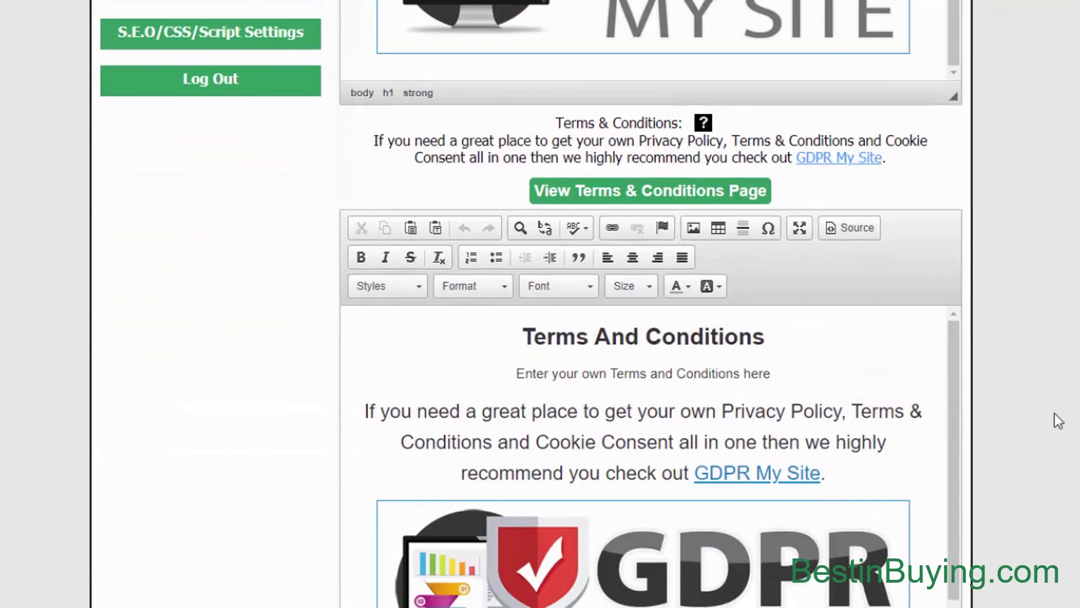
pyautogui.scroll(-5, 1051, 417)
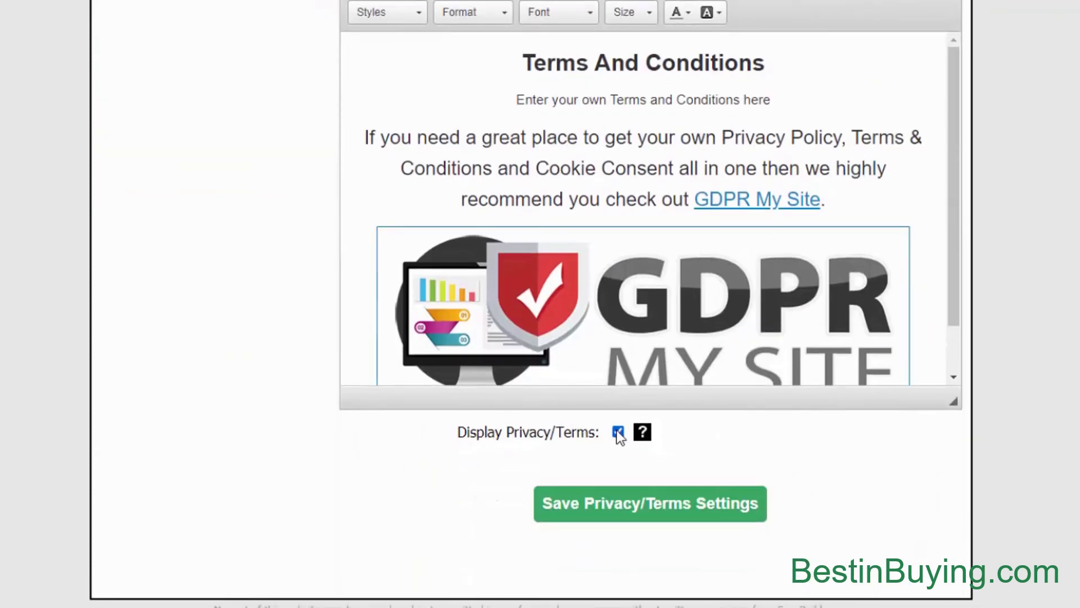
pyautogui.scroll(12, 1002, 397)
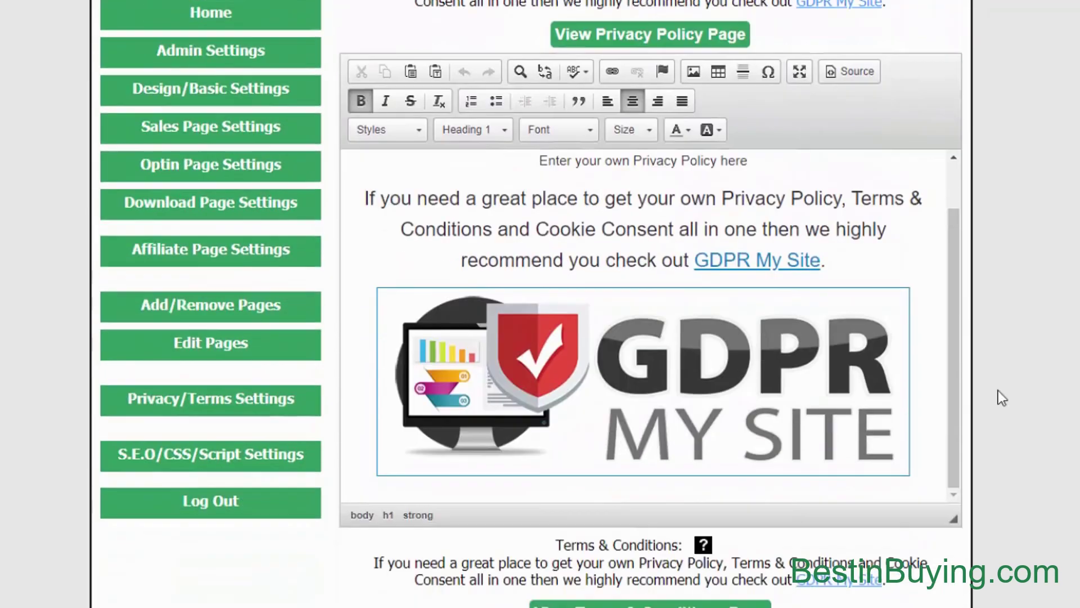
pyautogui.scroll(-3, 360, 332)
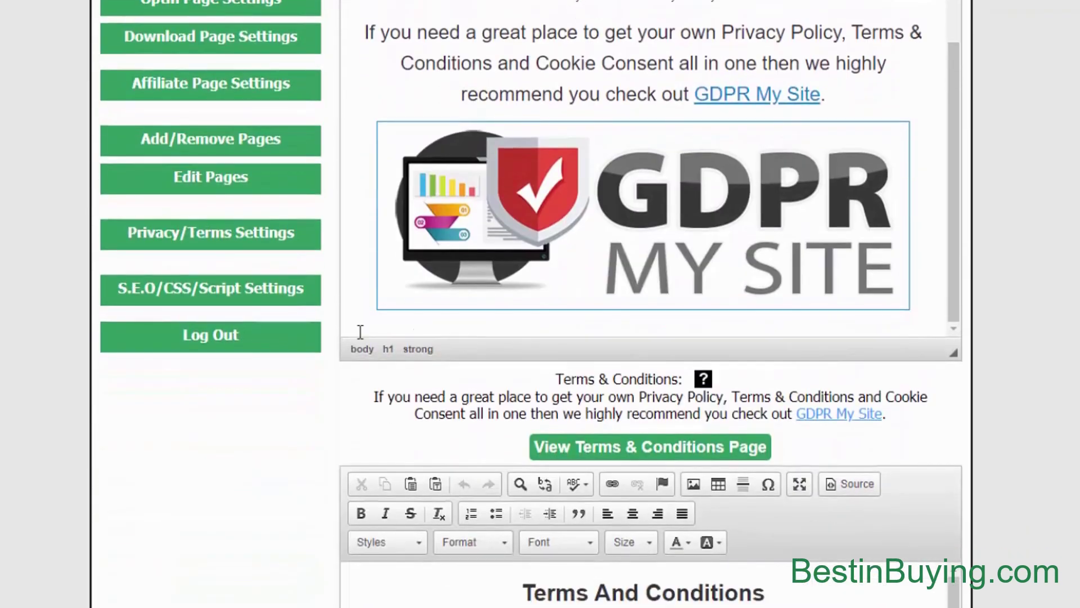
# Open the S.E.O/CSS/Script Settings and examine which pages can be chosen for optimization, keeping index selected.
pyautogui.click(177, 295)
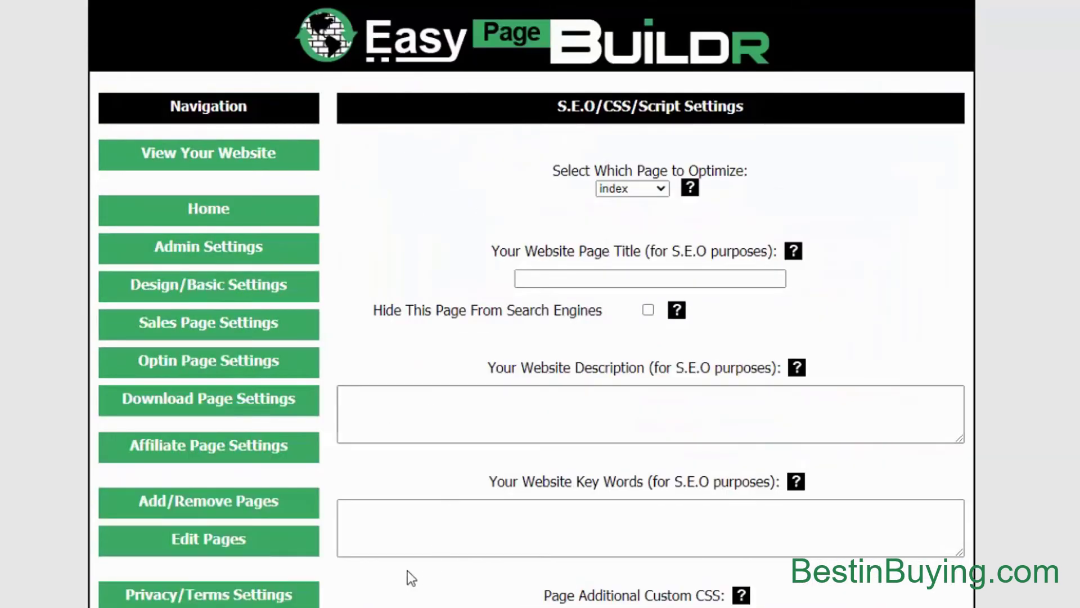
pyautogui.scroll(-1, 453, 515)
pyautogui.scroll(-4, 453, 515)
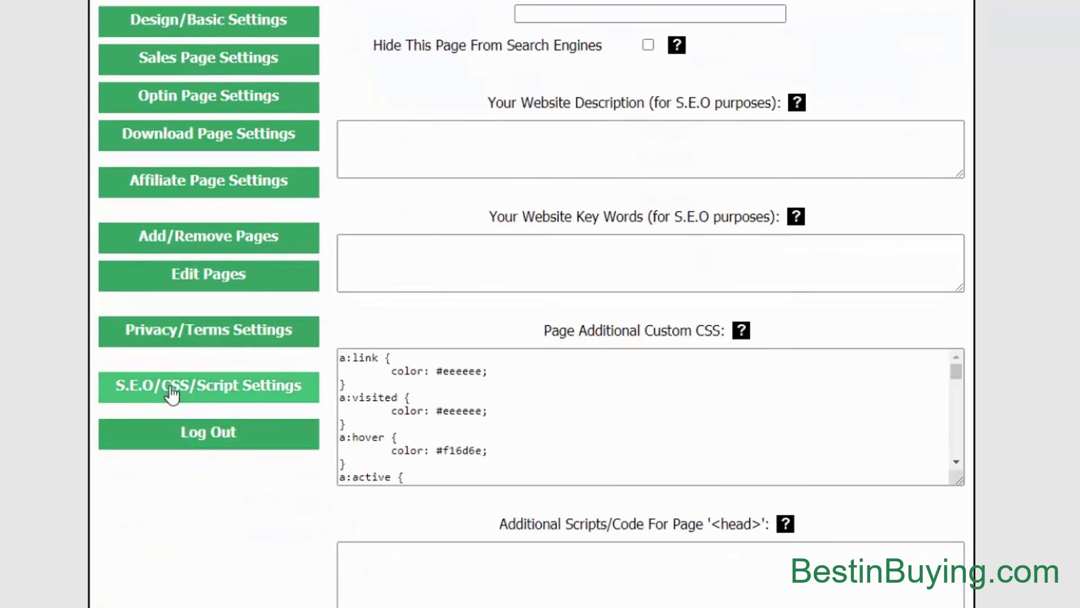
pyautogui.scroll(5, 516, 251)
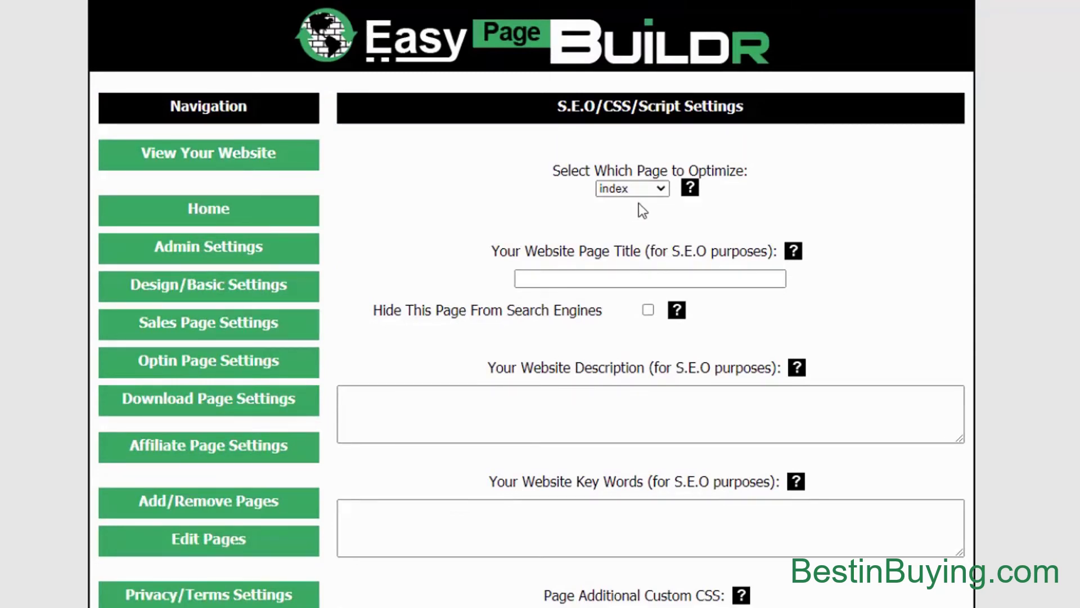
pyautogui.scroll(-2, 795, 220)
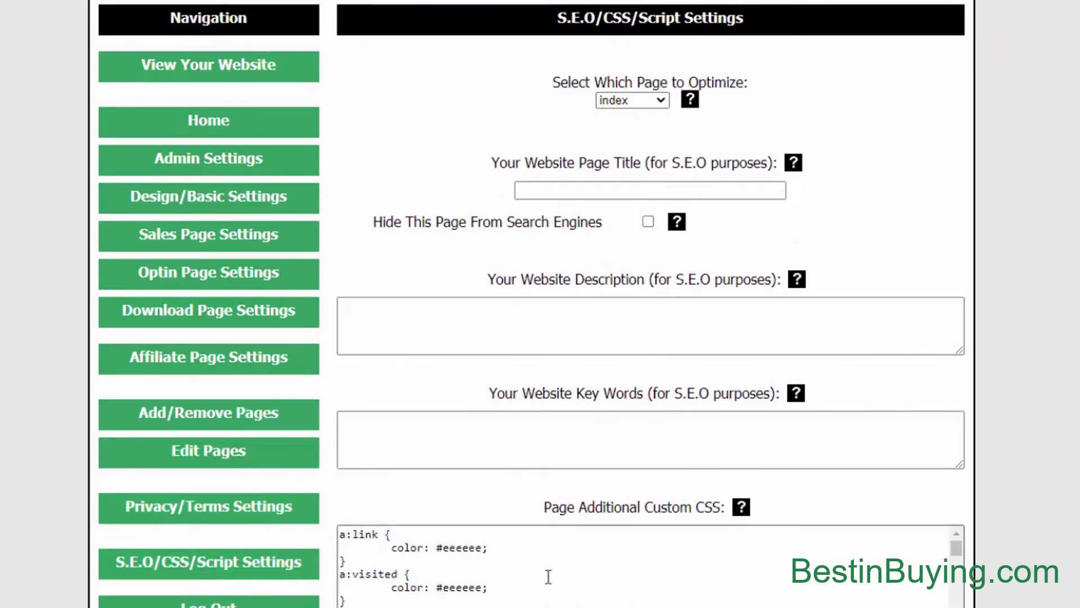
pyautogui.scroll(2, 788, 471)
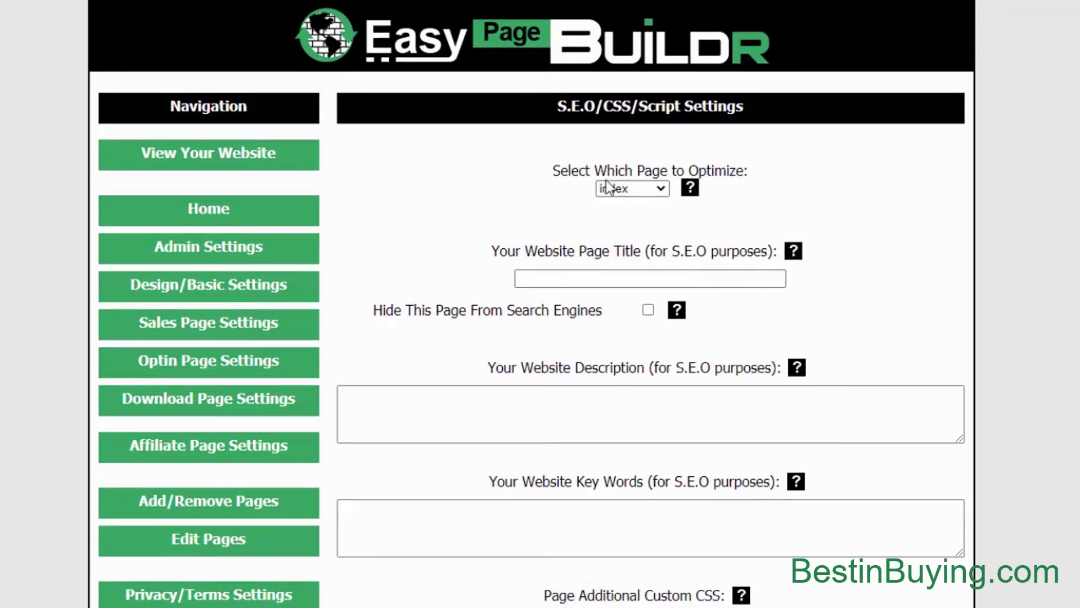
pyautogui.click(628, 187)
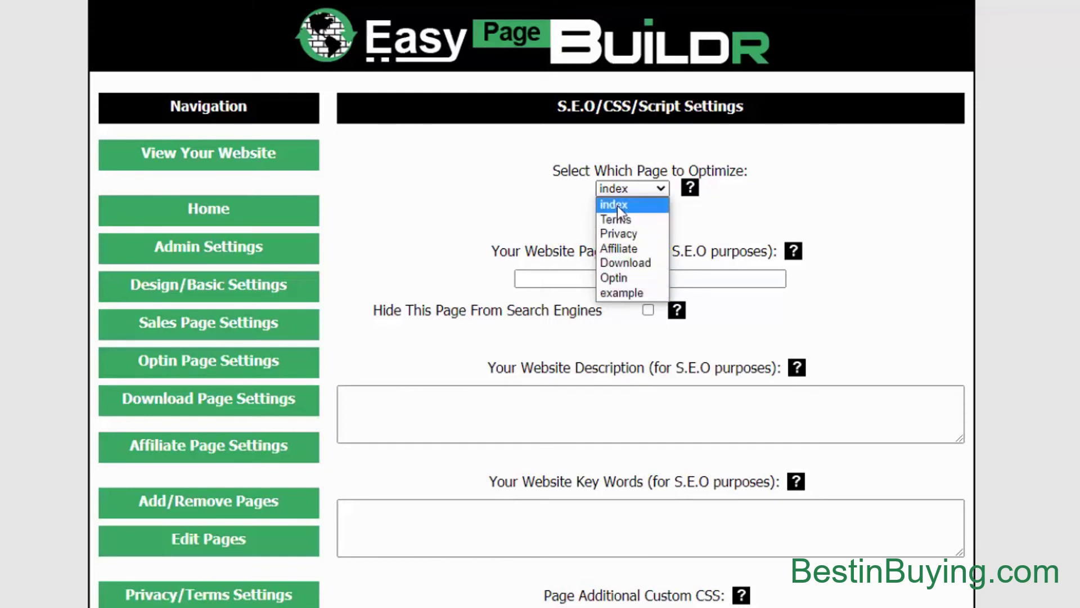
pyautogui.click(828, 172)
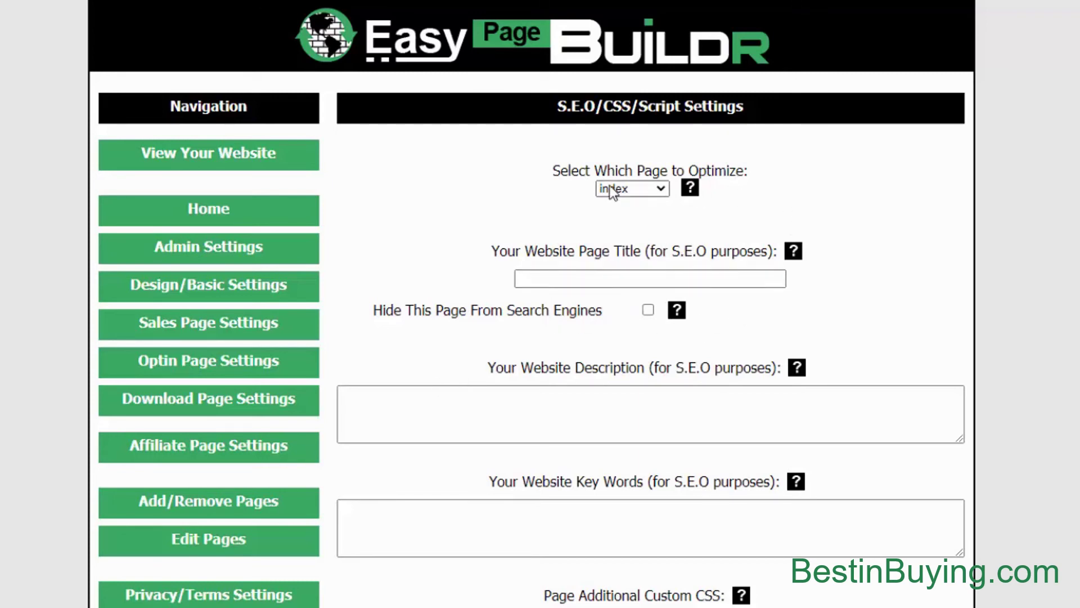
# Examine the index page's title, description, key words, custom CSS and additional head and body script fields.
pyautogui.scroll(-3, 833, 260)
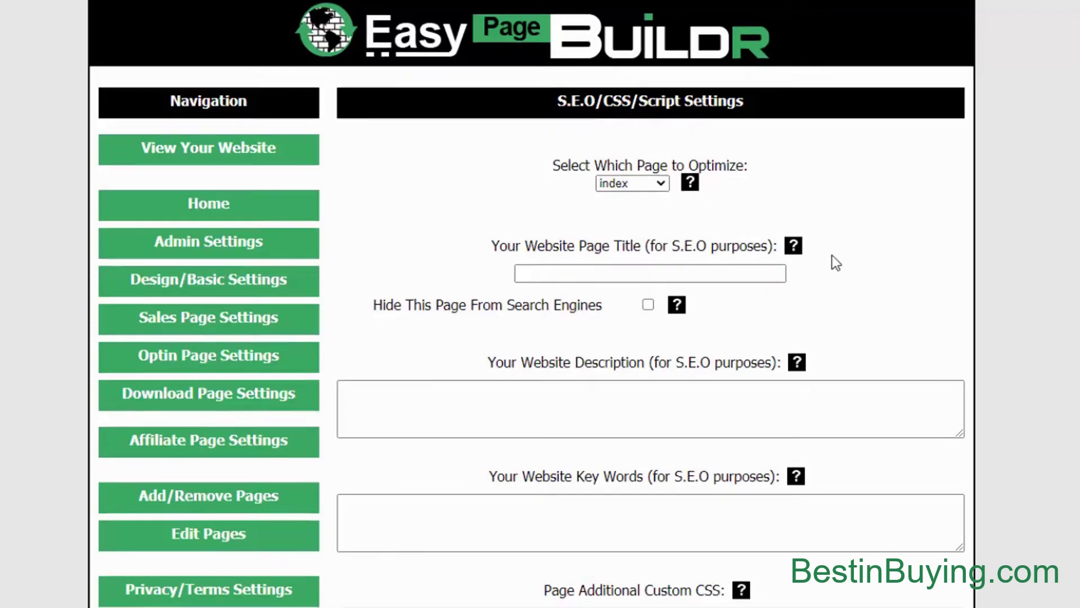
pyautogui.scroll(2, 843, 233)
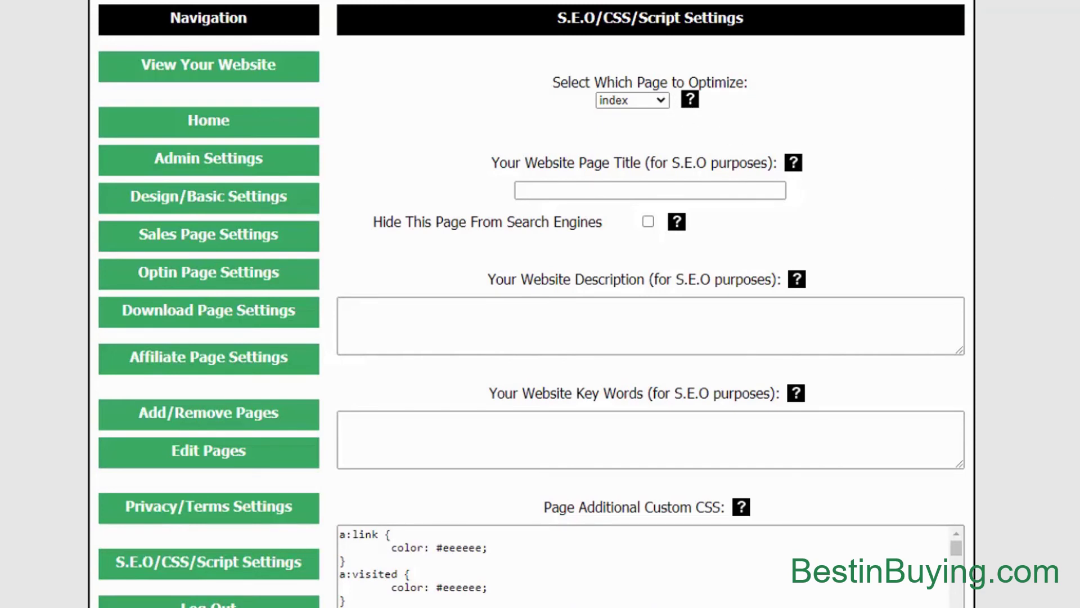
pyautogui.scroll(-2, 714, 155)
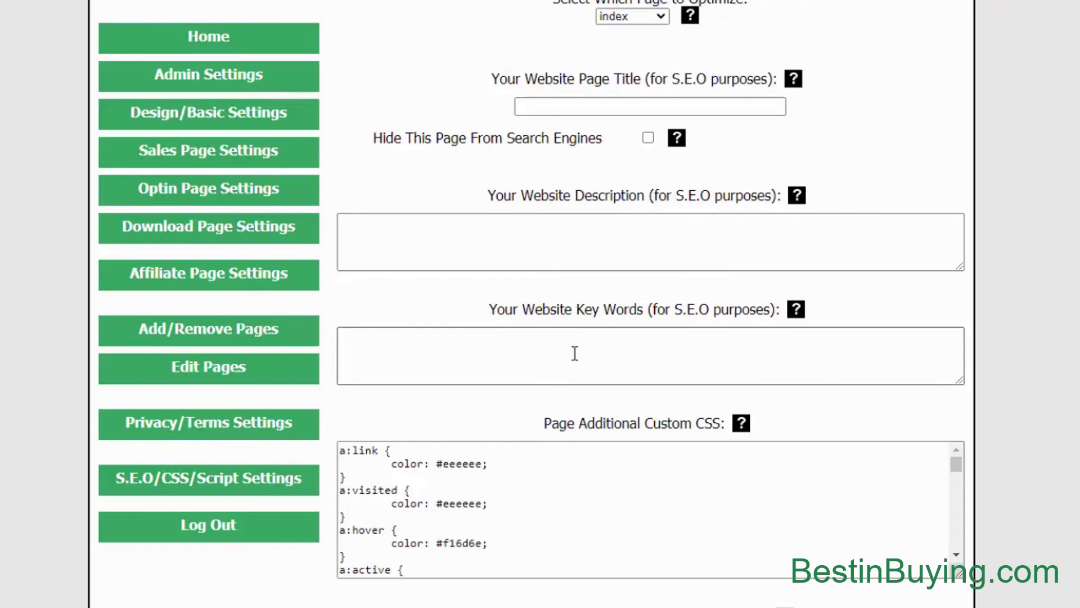
pyautogui.scroll(-5, 1054, 306)
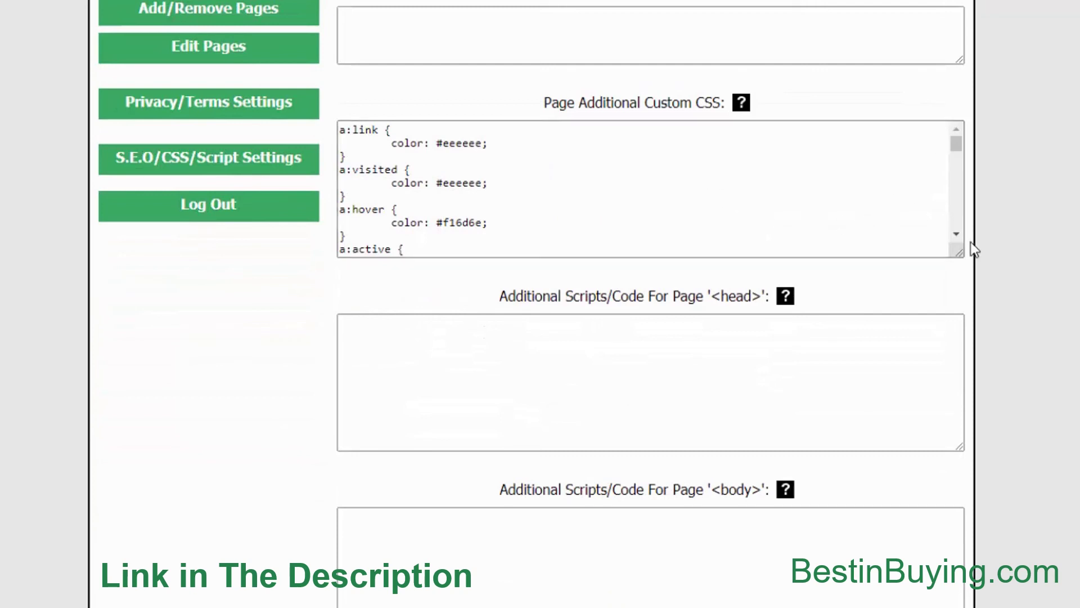
pyautogui.moveTo(956, 140); pyautogui.dragTo(972, 124)
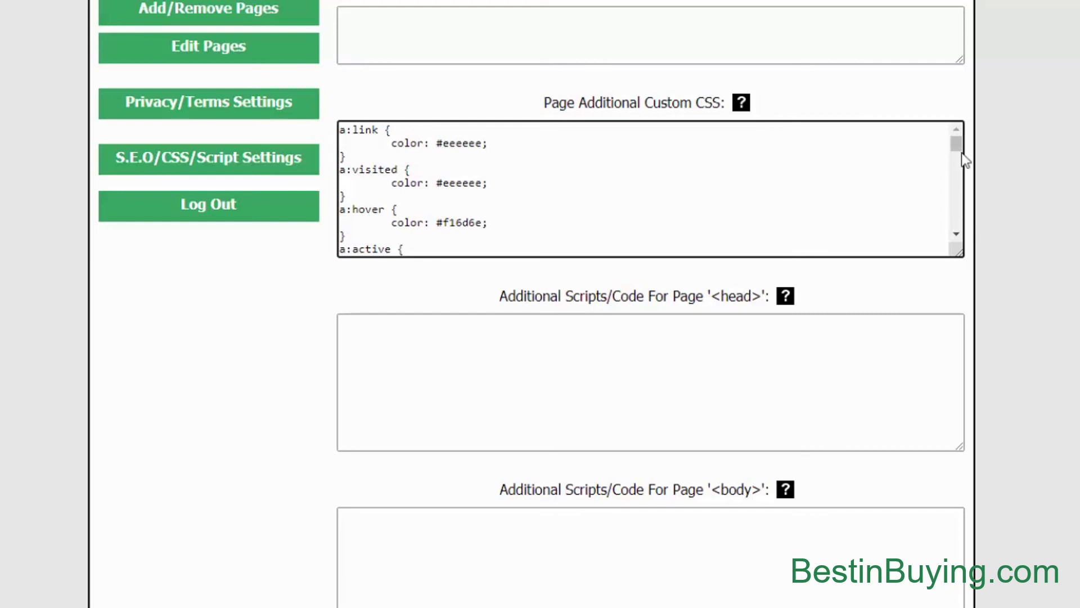
pyautogui.moveTo(958, 142)
pyautogui.mouseDown()
pyautogui.moveTo(964, 167)
pyautogui.moveTo(969, 125)
pyautogui.mouseUp()
pyautogui.scroll(-3, 1037, 293)
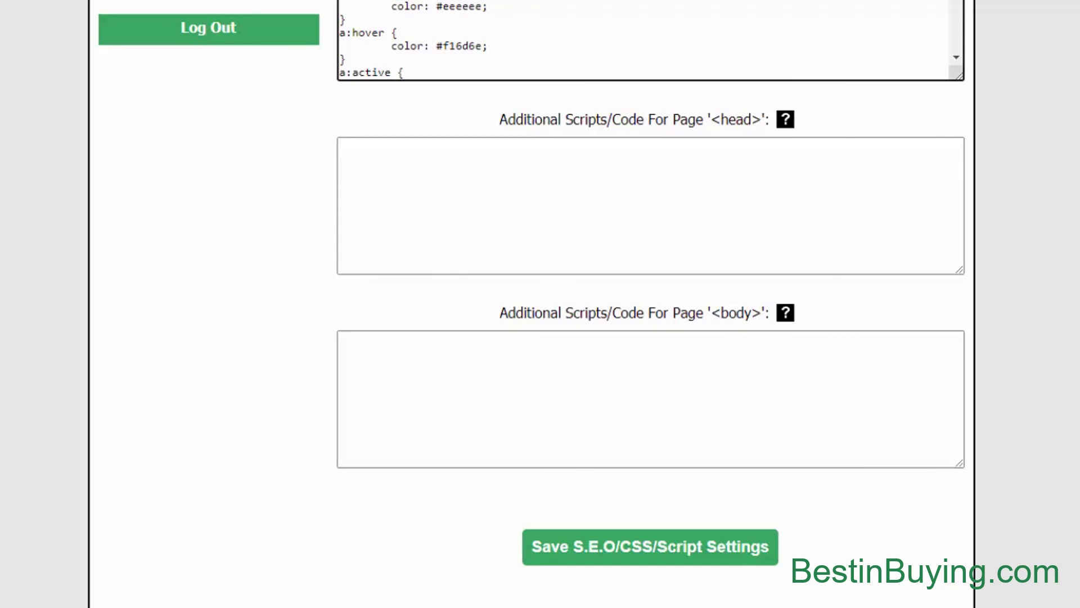
pyautogui.scroll(2, 651, 304)
pyautogui.scroll(10, 651, 303)
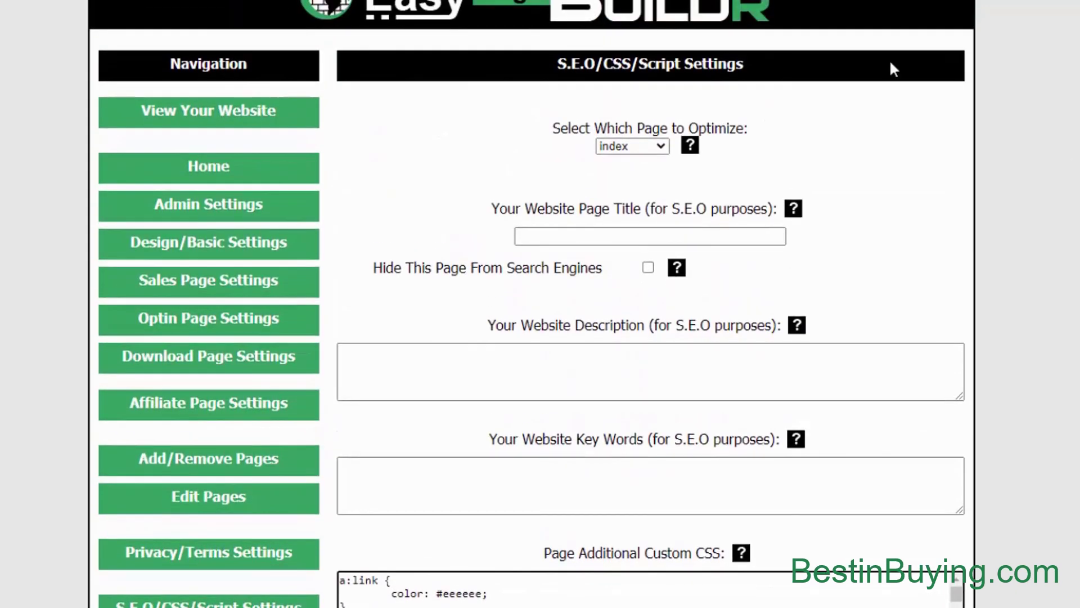
pyautogui.scroll(1, 1030, 172)
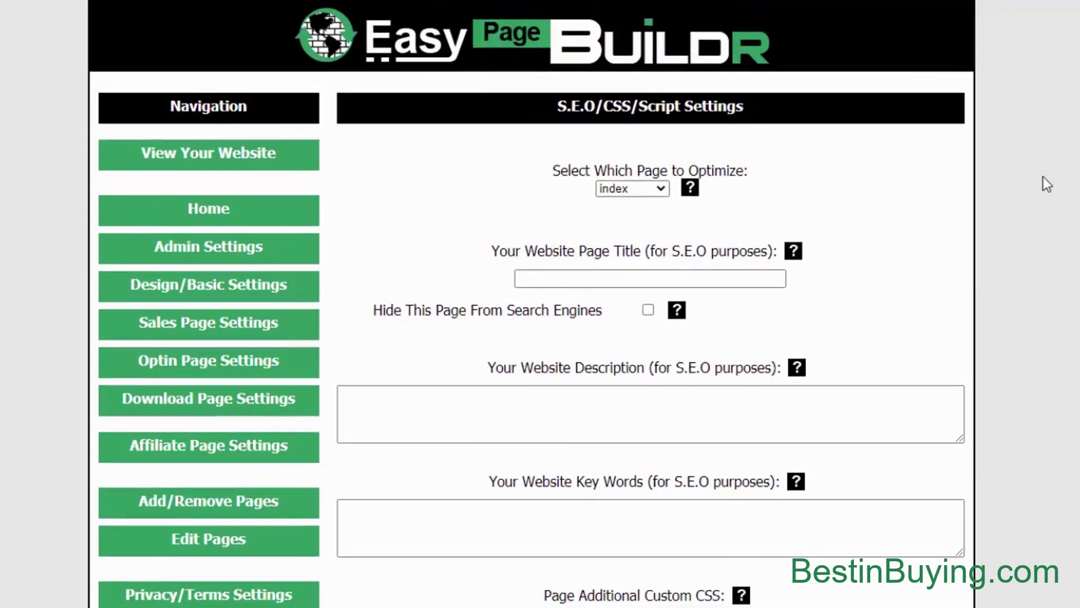